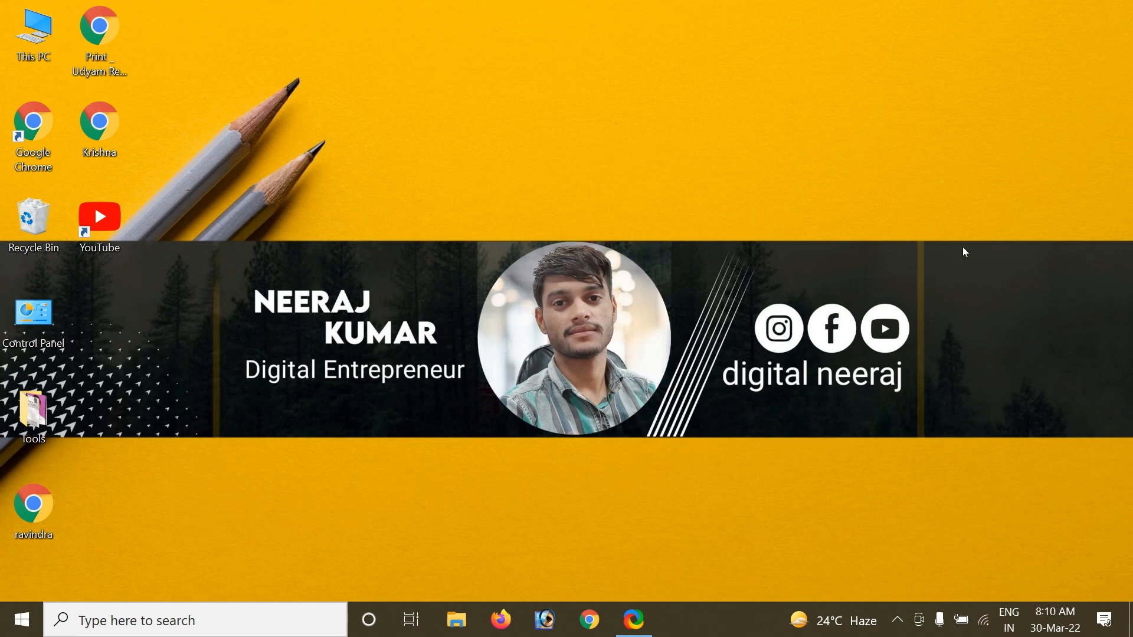
# Open register.csc.gov.in in a new Chrome window.
pyautogui.click(589, 619)
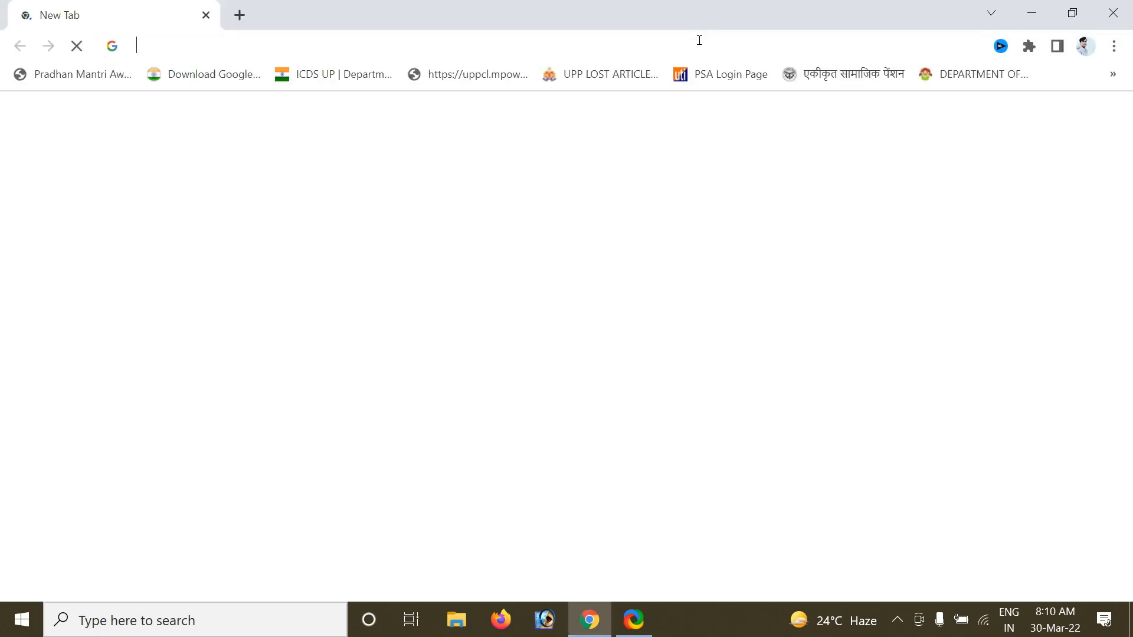
pyautogui.write('re')
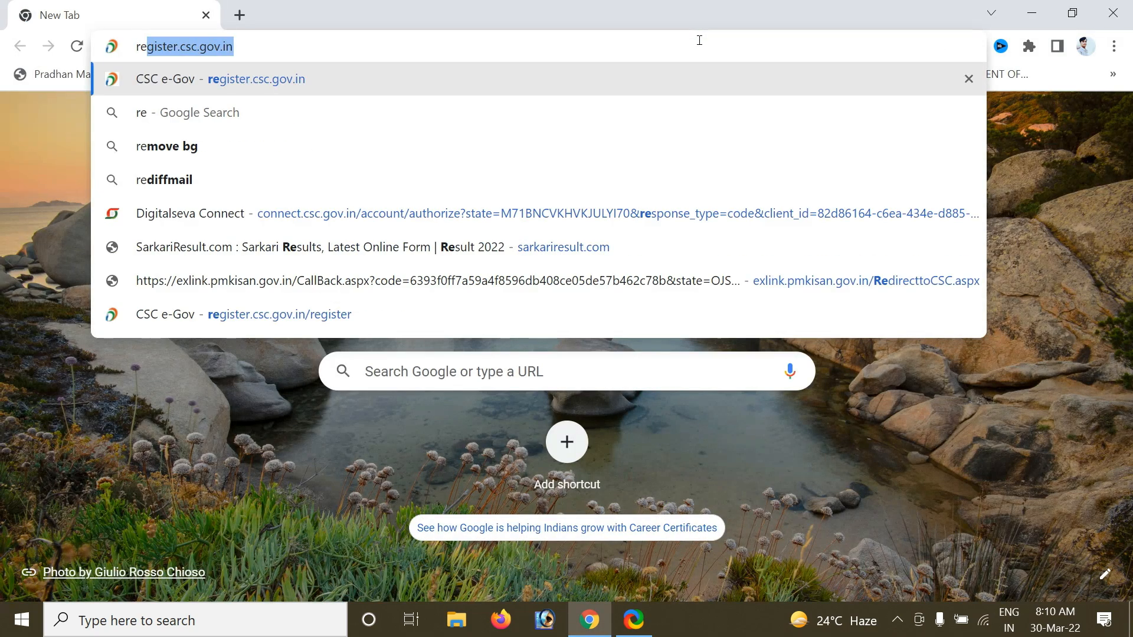
pyautogui.press('Return')
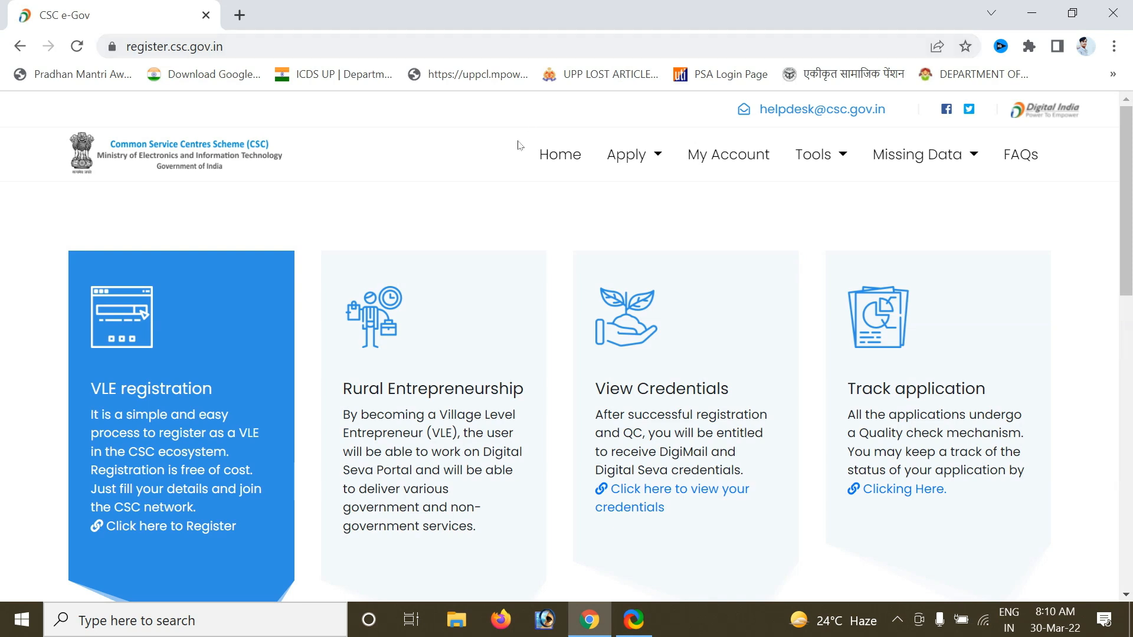
# Start a New Registration with CSC VLE as the application type.
pyautogui.click(645, 160)
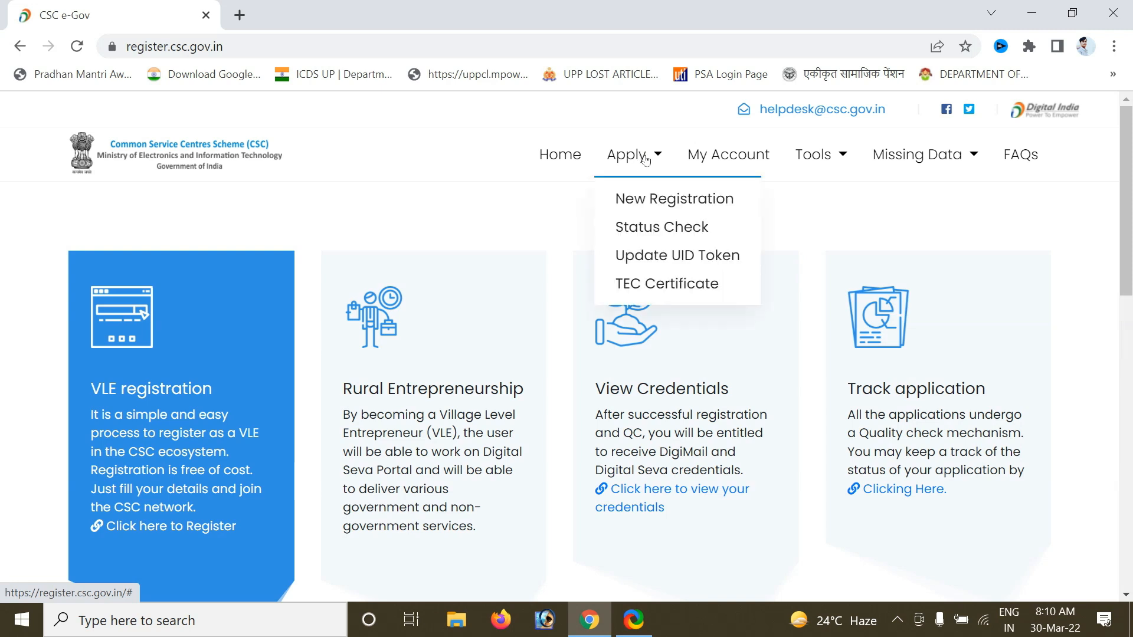
pyautogui.click(671, 201)
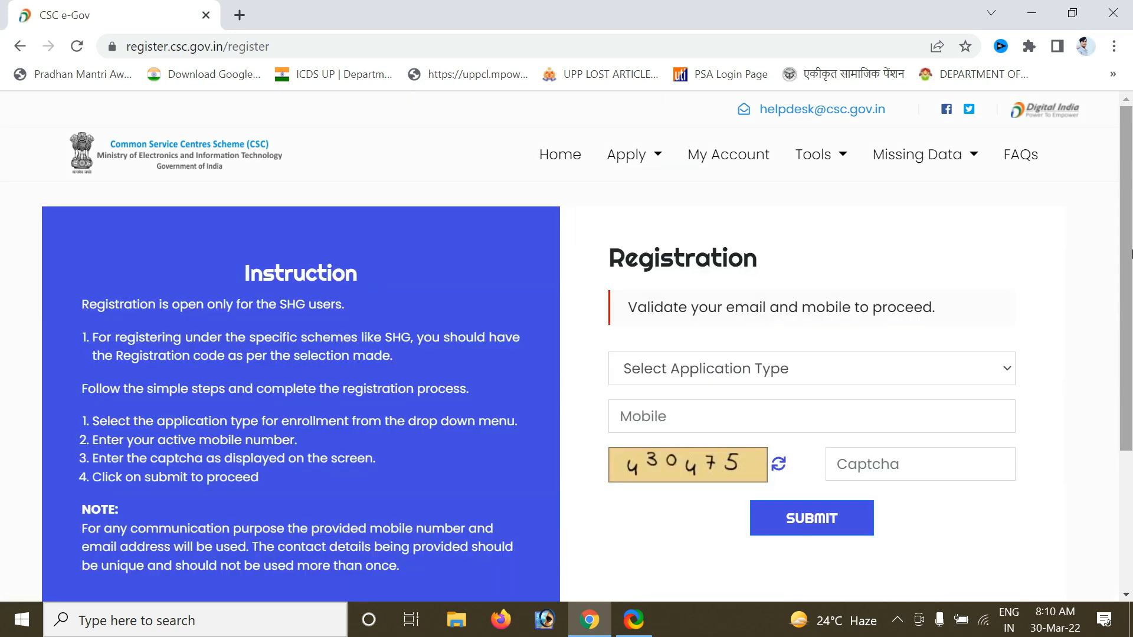
pyautogui.click(730, 376)
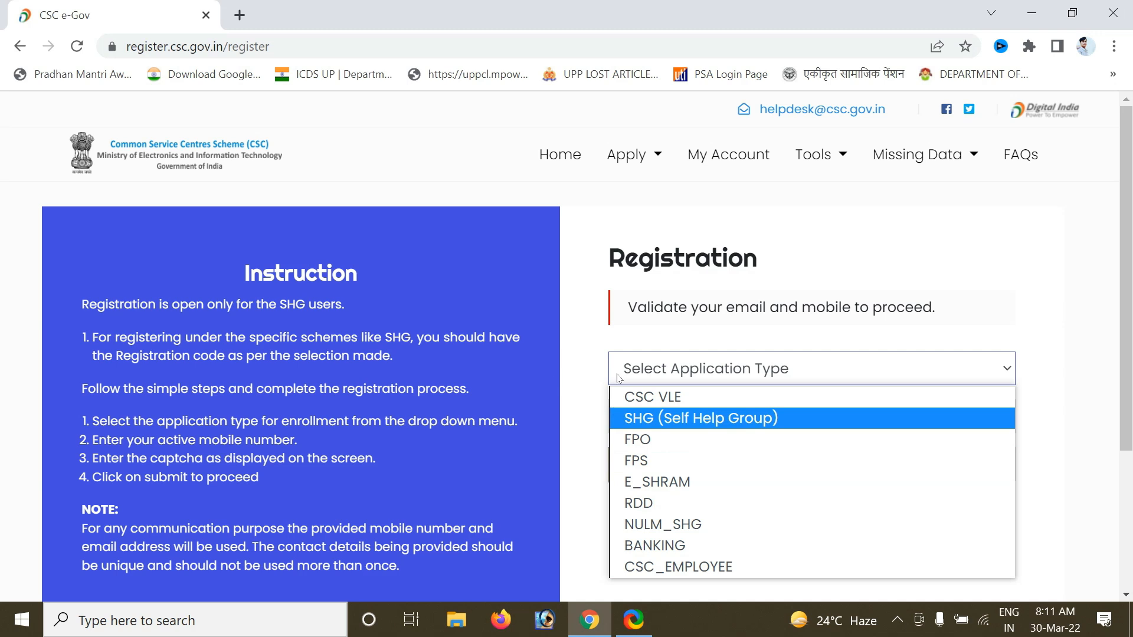
pyautogui.click(670, 401)
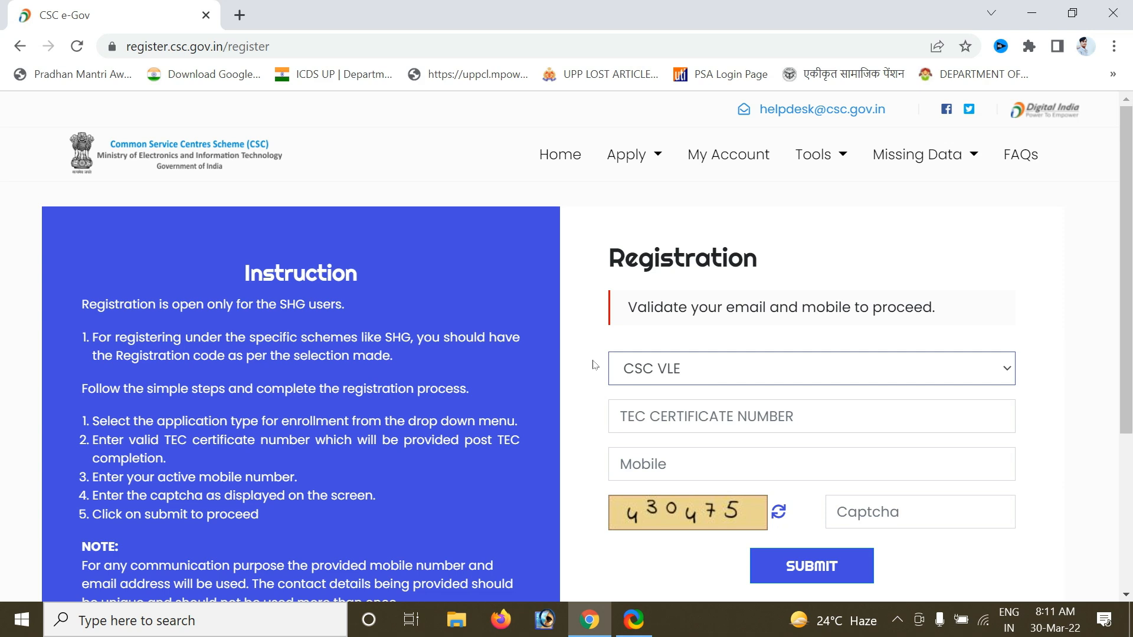
# Open the TEC Certificate site in a new tab and go to its CCE registration form.
pyautogui.click(640, 162)
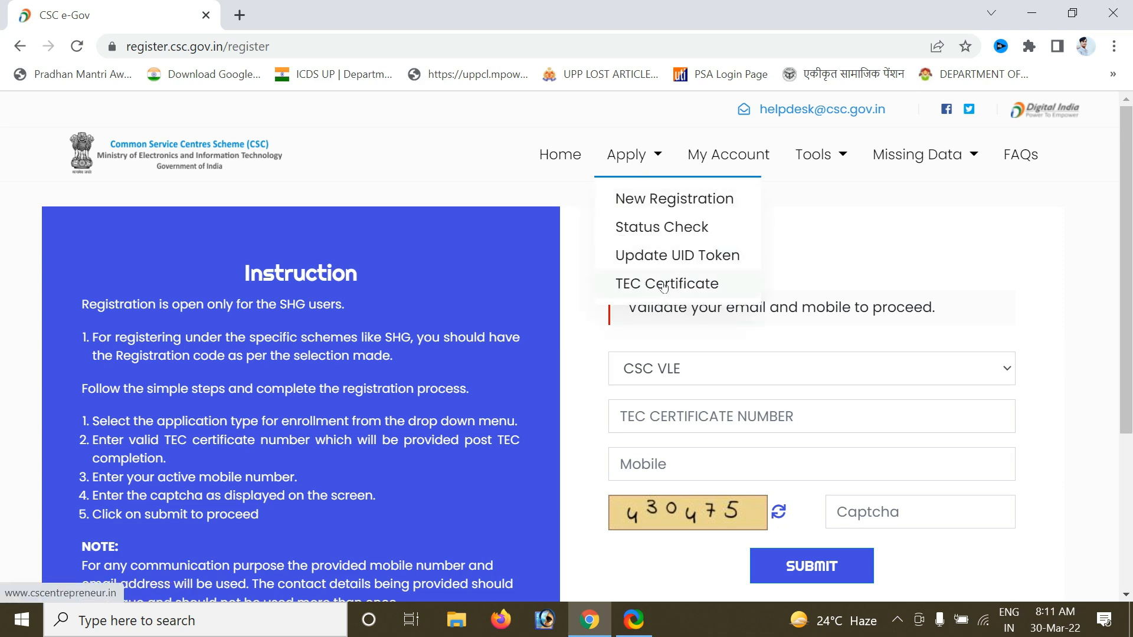
pyautogui.click(682, 284)
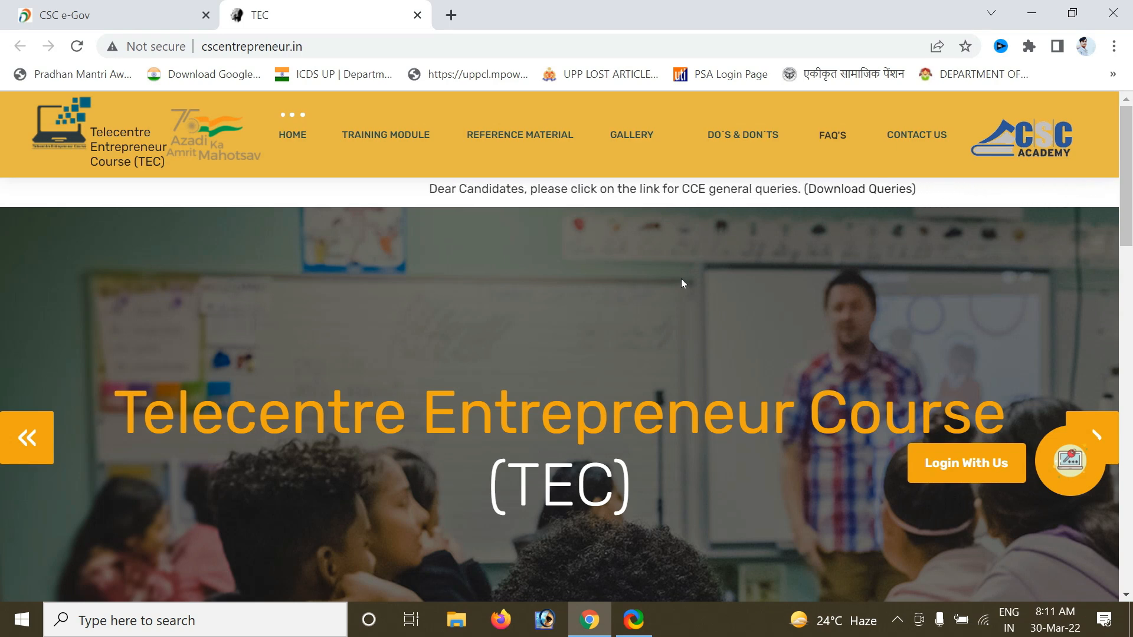
pyautogui.click(997, 467)
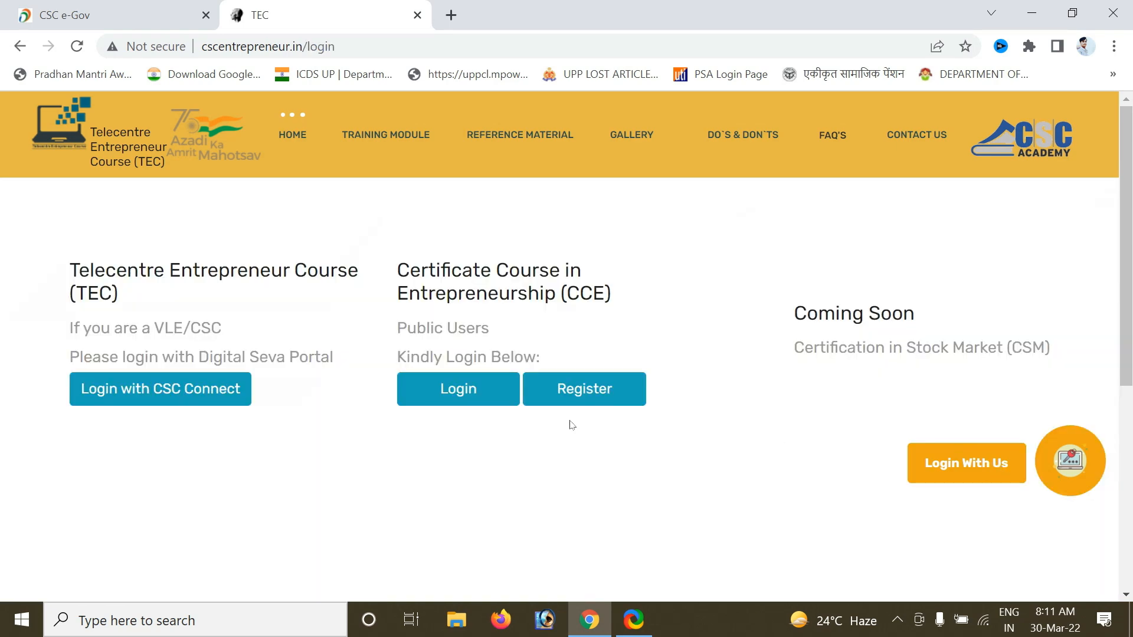
pyautogui.click(611, 392)
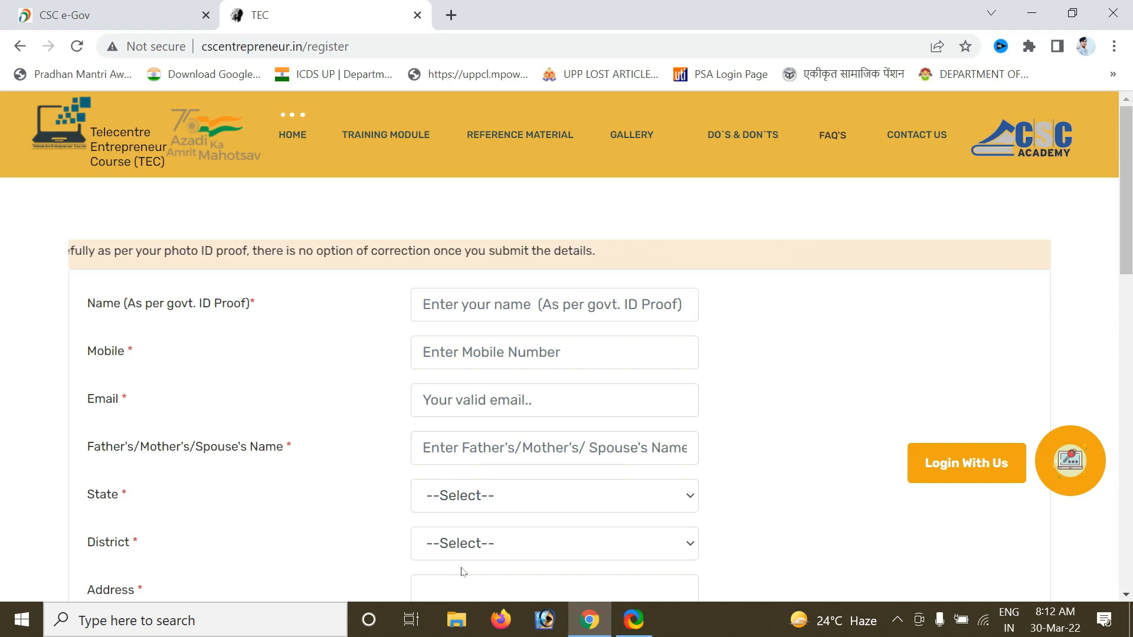
# Look through the TEC form's gender, date of birth and address fields, leaving them empty.
pyautogui.moveTo(1130, 256); pyautogui.dragTo(1130, 349)
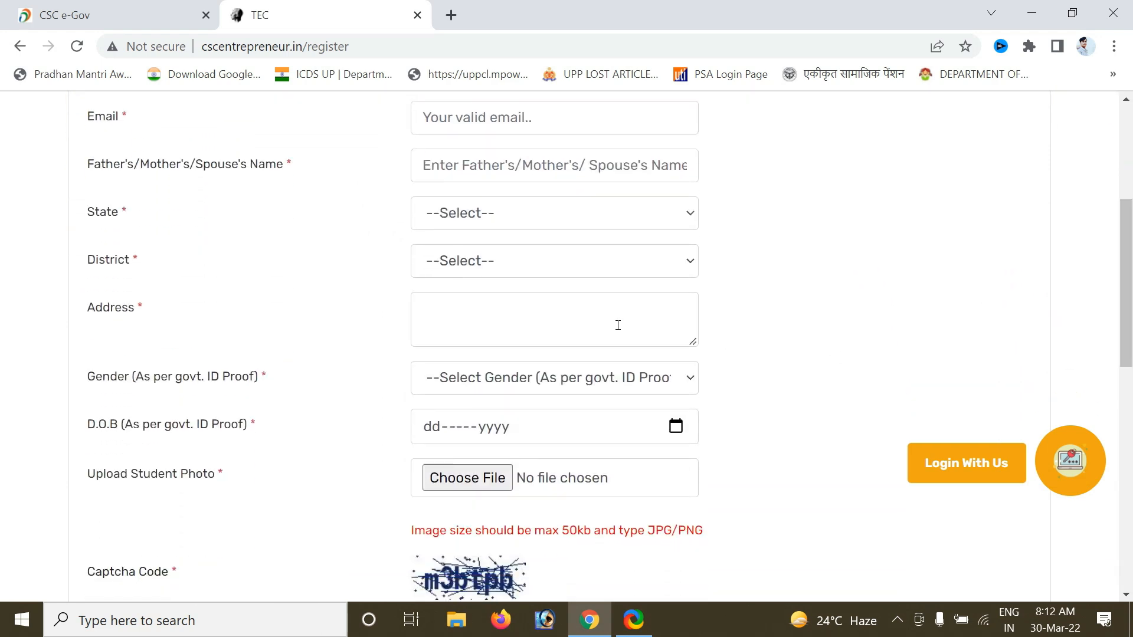
pyautogui.click(478, 385)
pyautogui.click(478, 385)
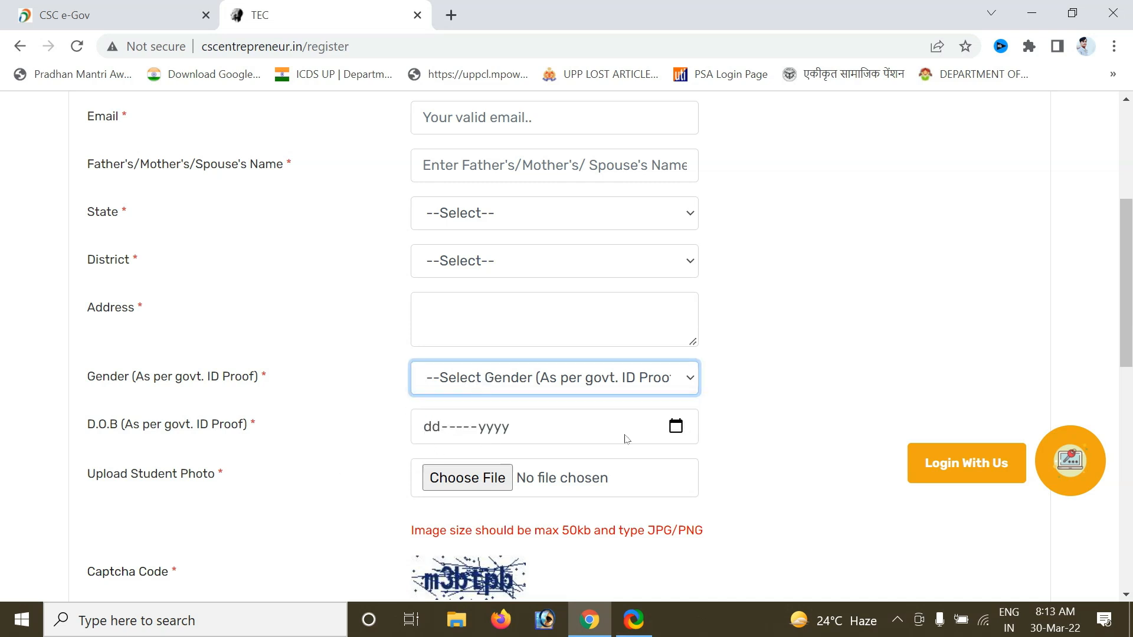
pyautogui.click(676, 428)
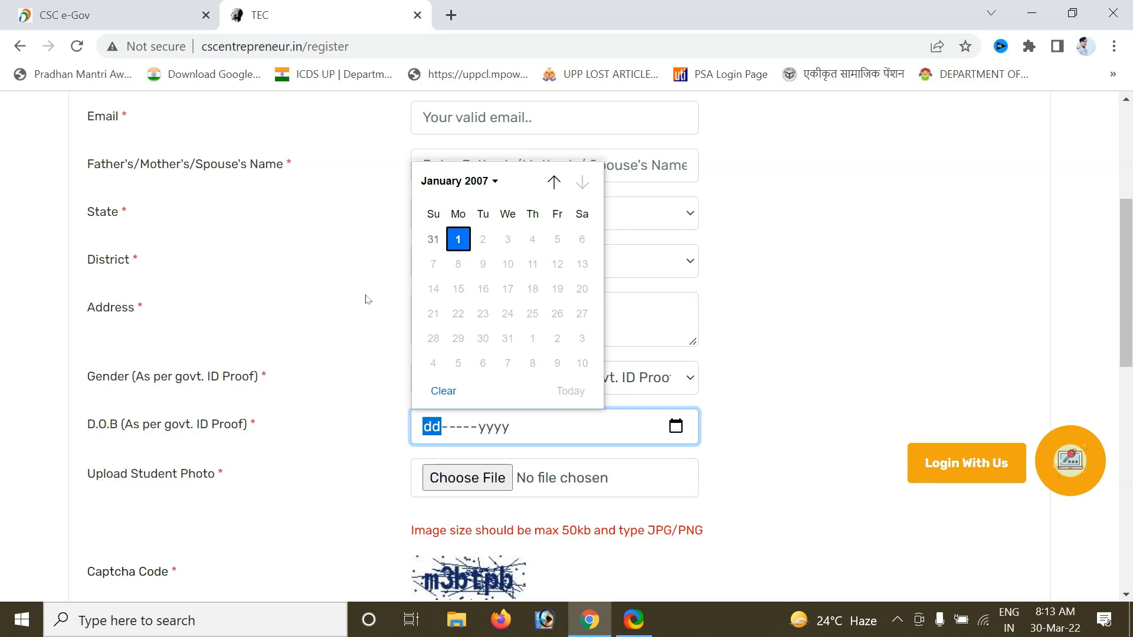
pyautogui.click(393, 341)
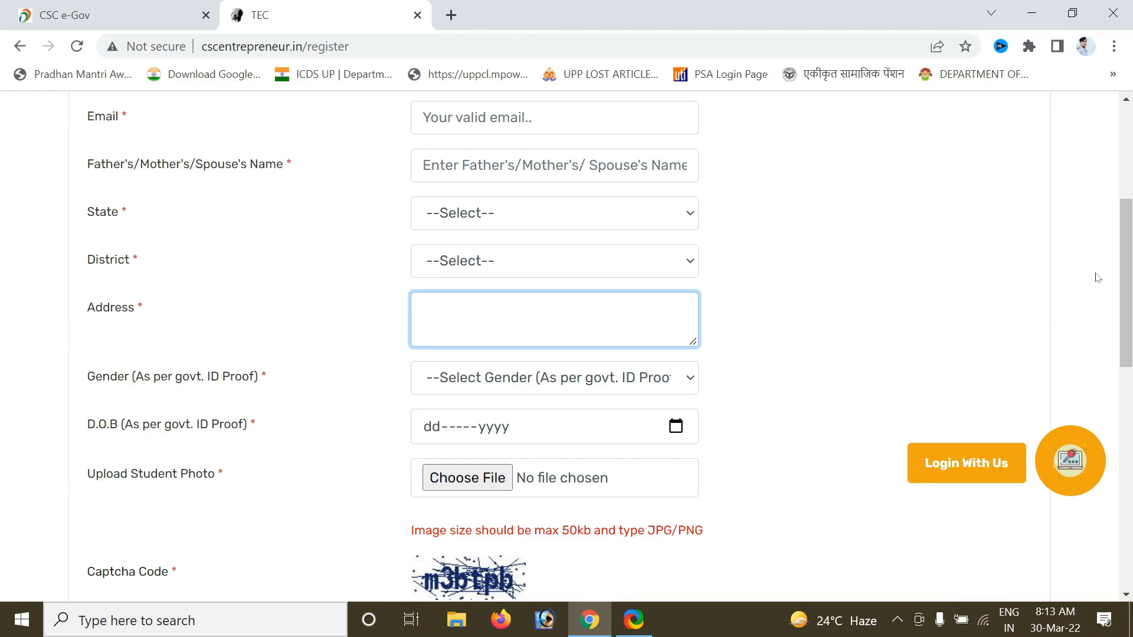
pyautogui.scroll(-4, 1052, 298)
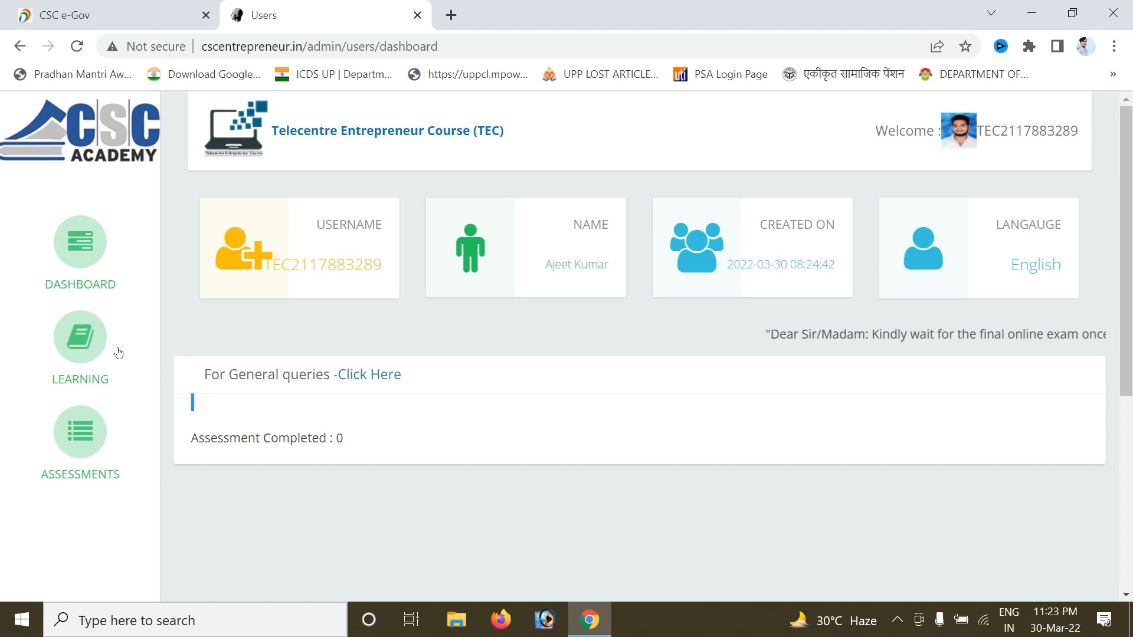
# Go through LEARNING and ASSESSMENTS to open the unlocked Entrepreneurship assessment.
pyautogui.click(81, 345)
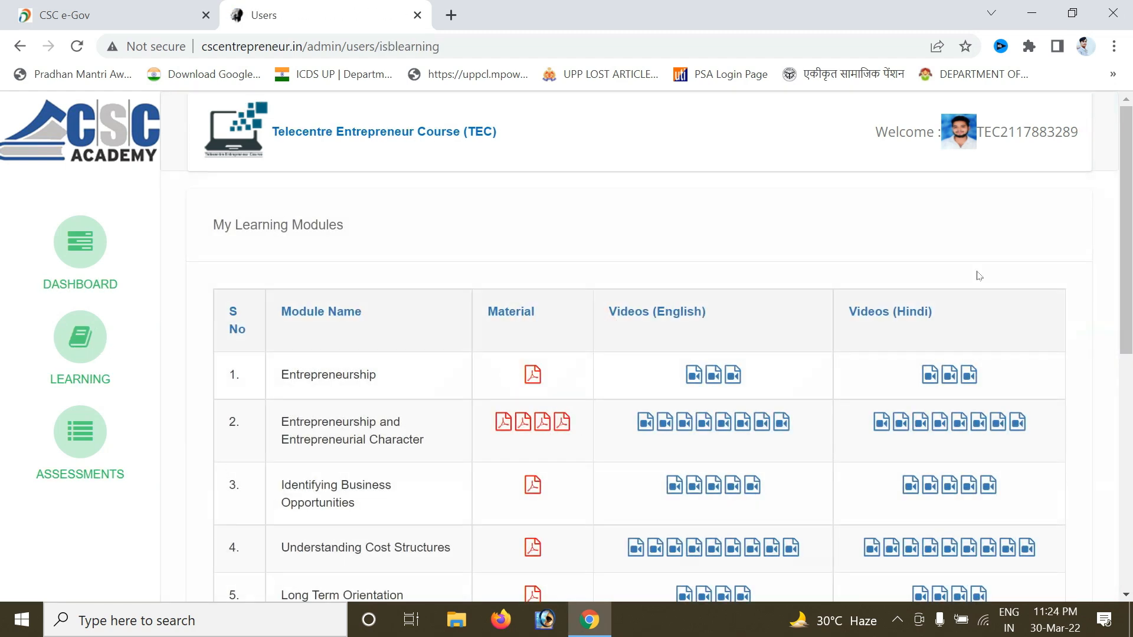
pyautogui.moveTo(1129, 226)
pyautogui.mouseDown()
pyautogui.moveTo(1131, 406)
pyautogui.moveTo(1130, 245)
pyautogui.mouseUp()
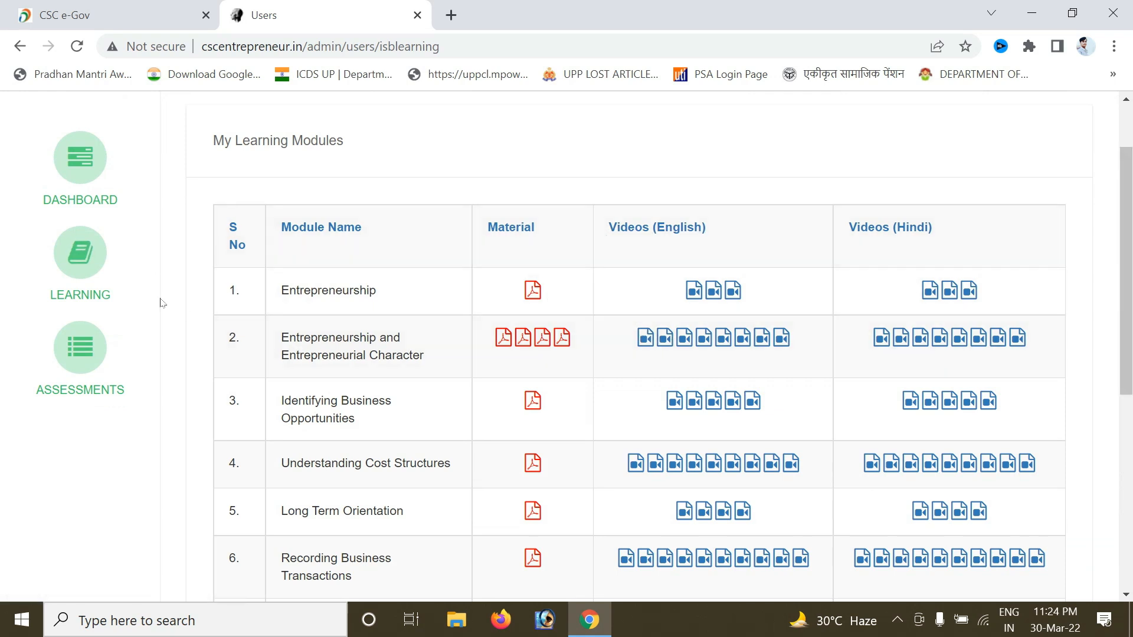
pyautogui.click(84, 352)
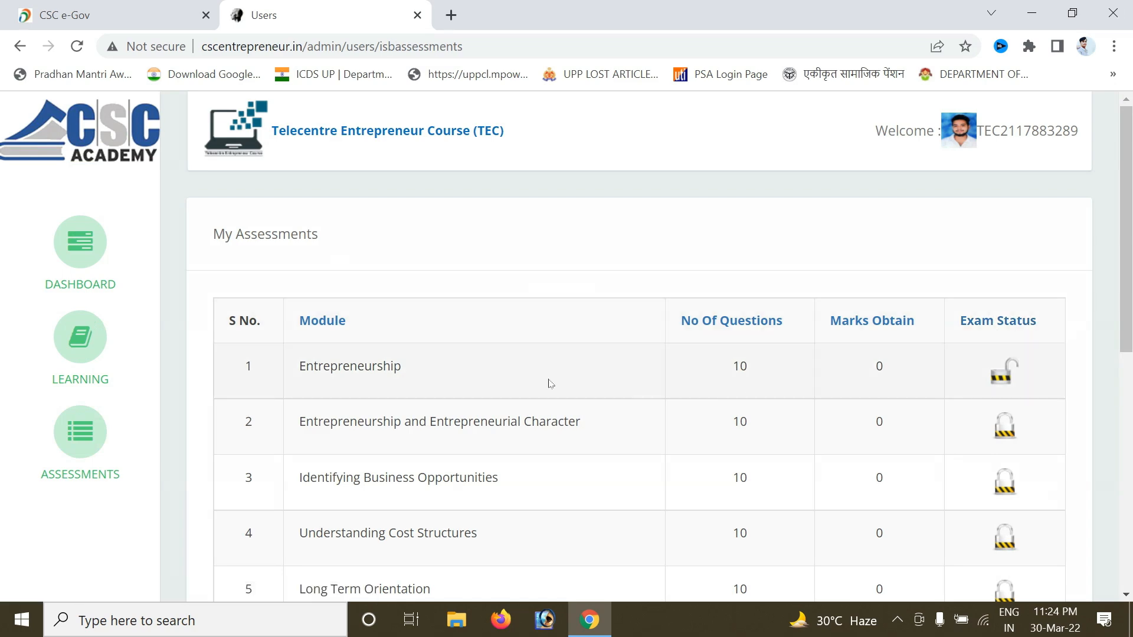
pyautogui.moveTo(1130, 258); pyautogui.dragTo(1131, 291)
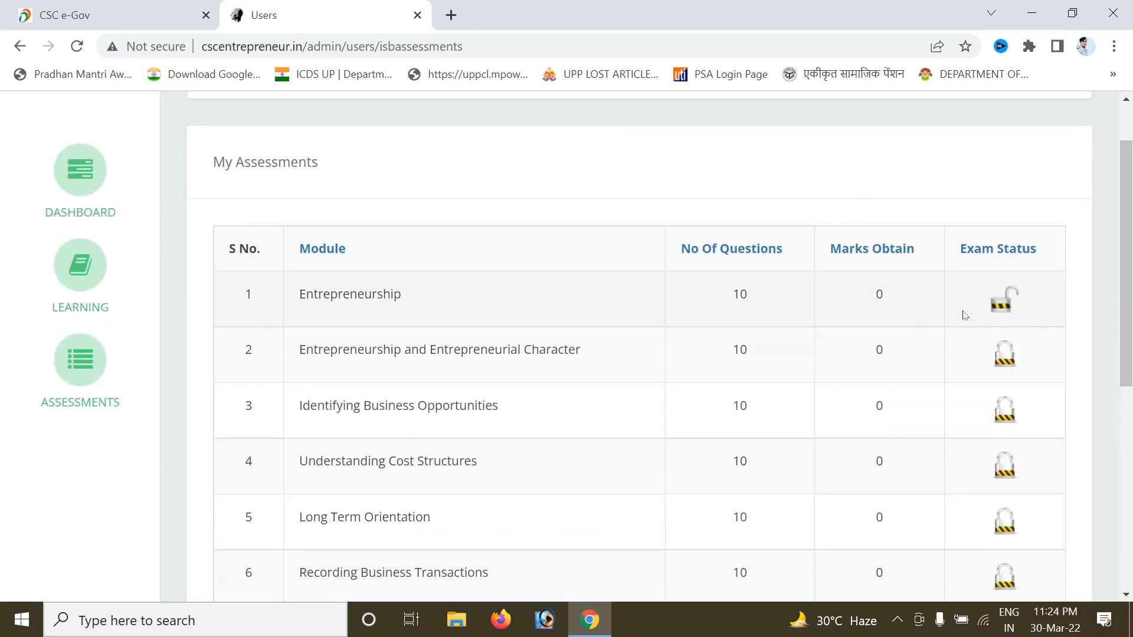
pyautogui.click(1008, 304)
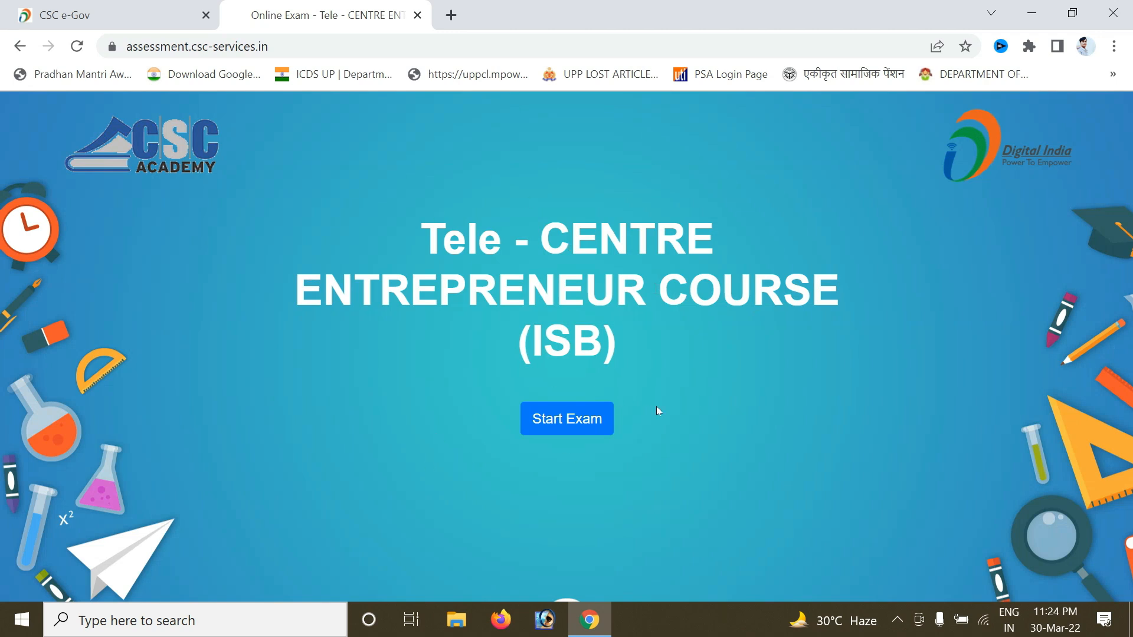
# Begin the Entrepreneurship exam, skip to the next question, then scroll the My Assessments table.
pyautogui.click(577, 429)
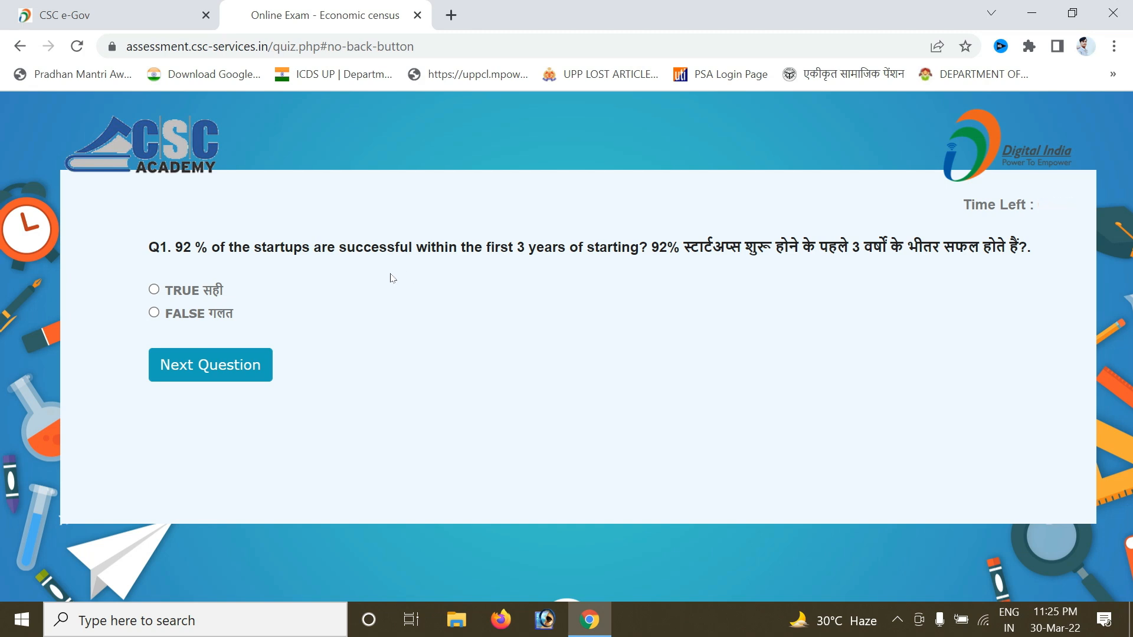
pyautogui.click(242, 374)
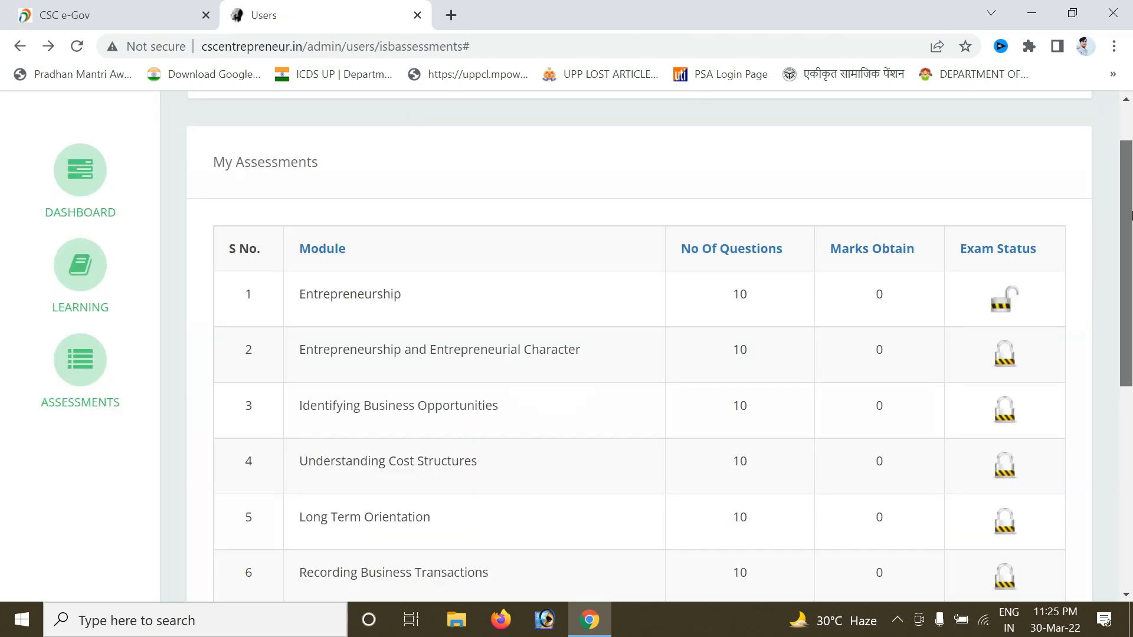
pyautogui.moveTo(1130, 217); pyautogui.dragTo(1130, 413)
pyautogui.scroll(6, 764, 476)
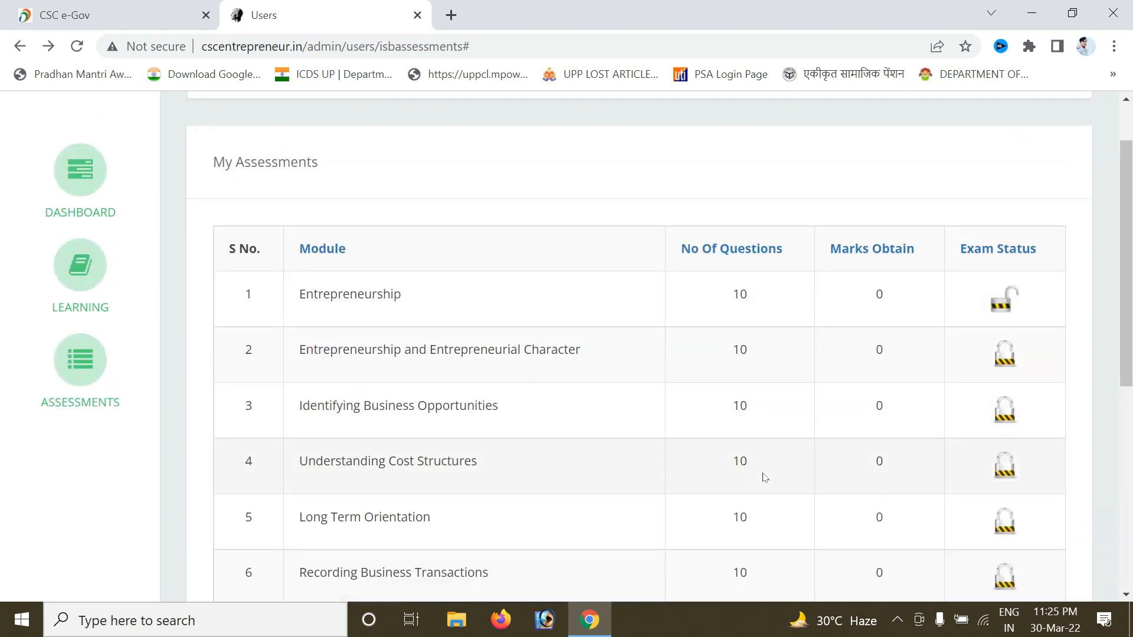
pyautogui.moveTo(1132, 261); pyautogui.dragTo(1131, 462)
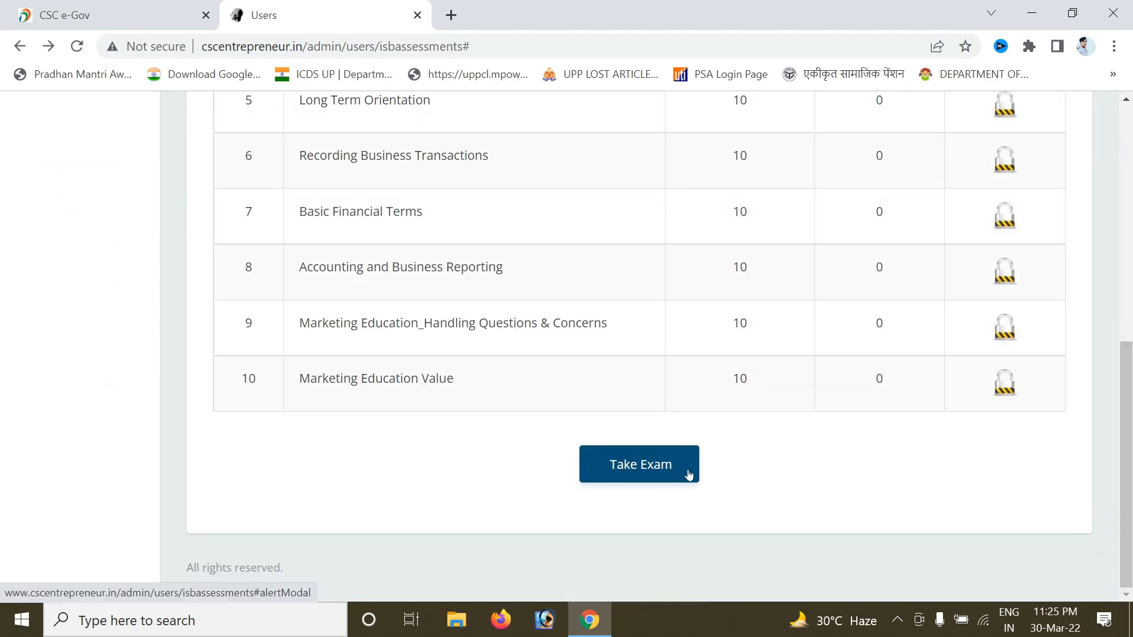
pyautogui.moveTo(1131, 499); pyautogui.dragTo(1131, 263)
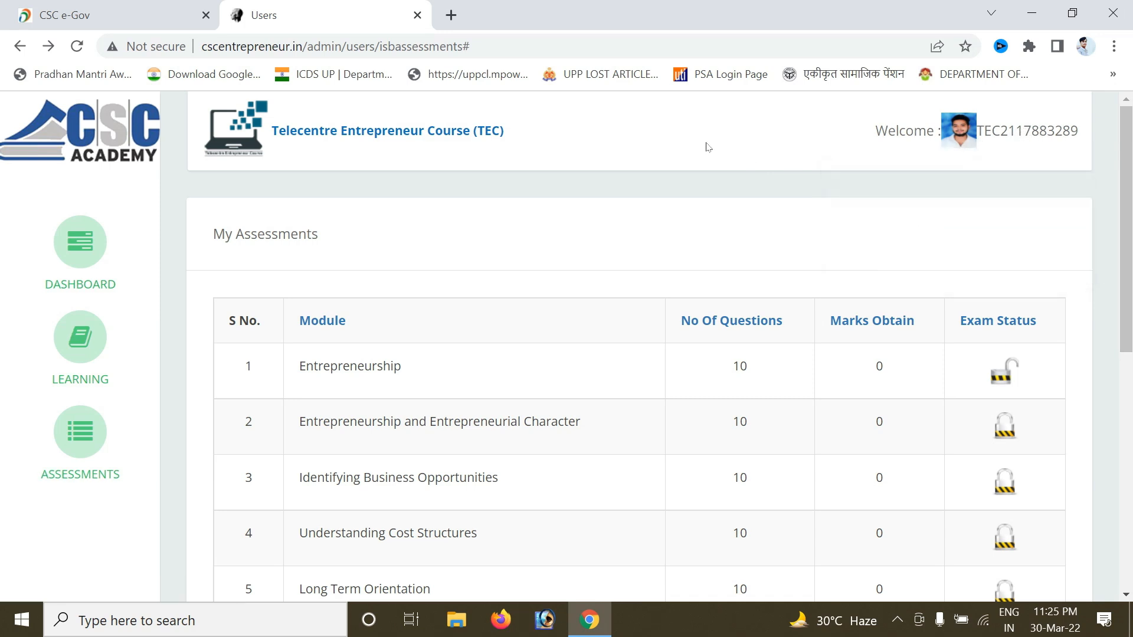
# Back on CSC e-Gov, start a CSC VLE New Registration and submit the details for an OTP.
pyautogui.click(153, 8)
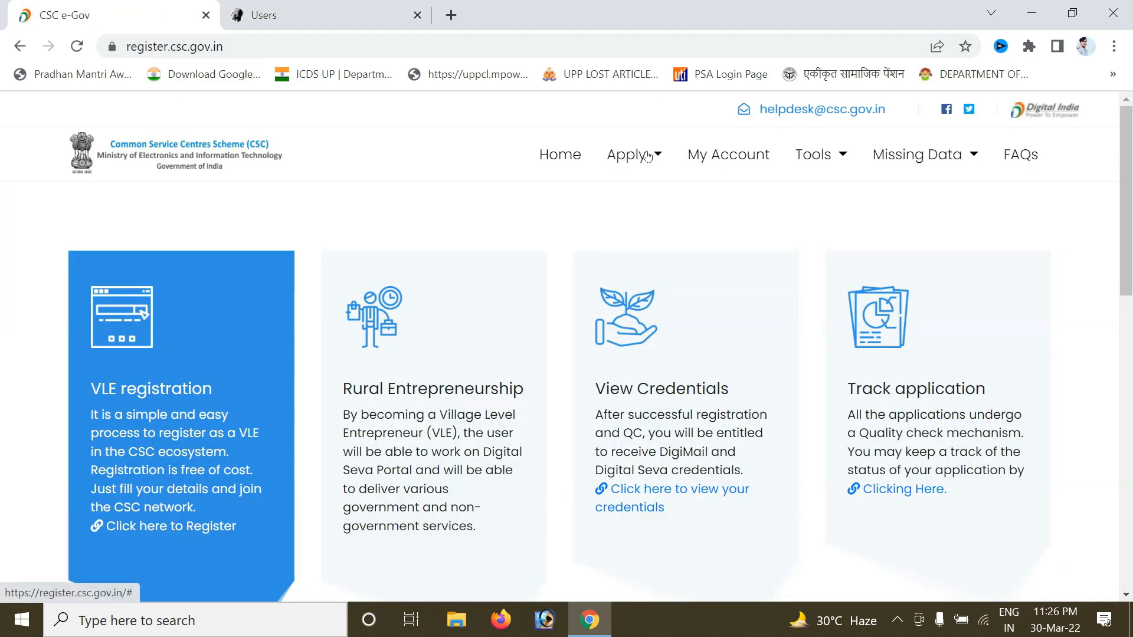
pyautogui.click(640, 154)
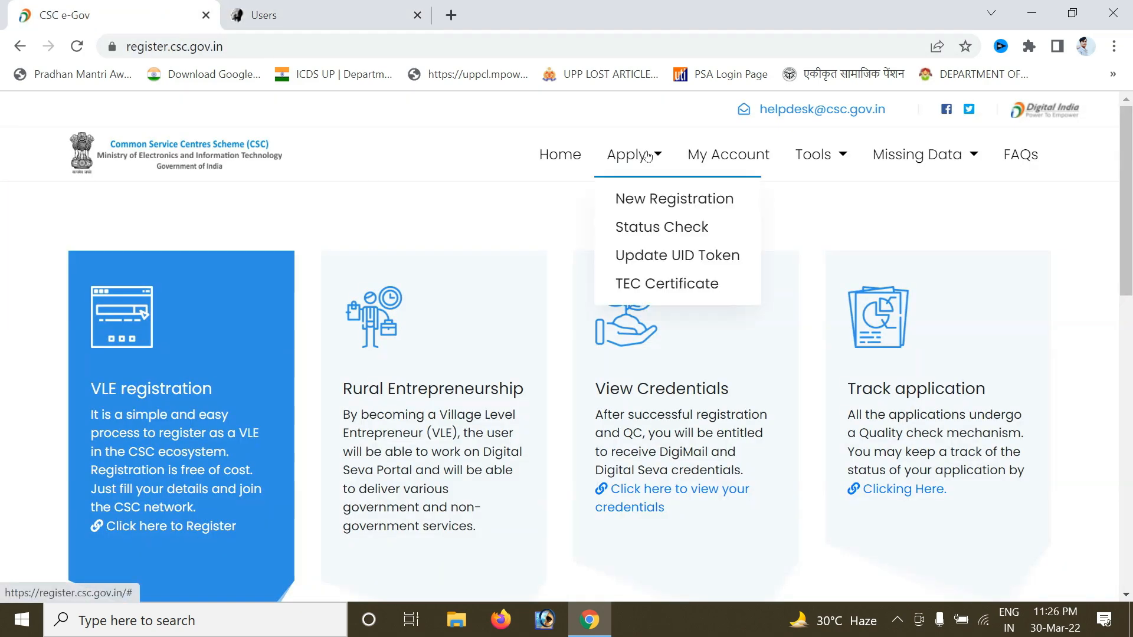
pyautogui.click(678, 199)
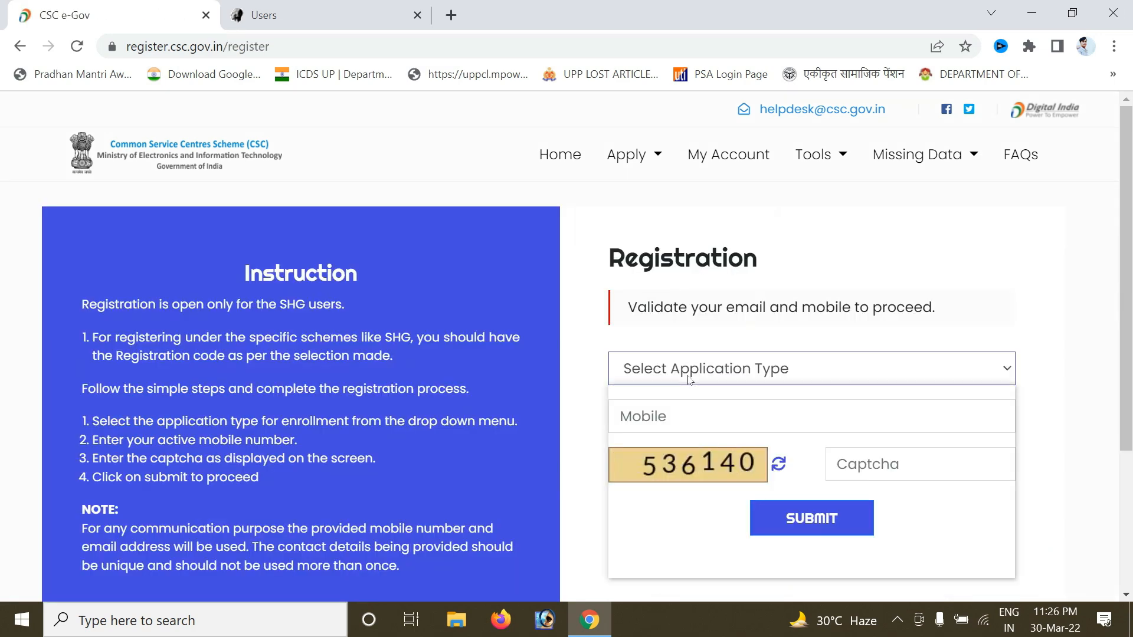
pyautogui.click(690, 379)
pyautogui.click(664, 397)
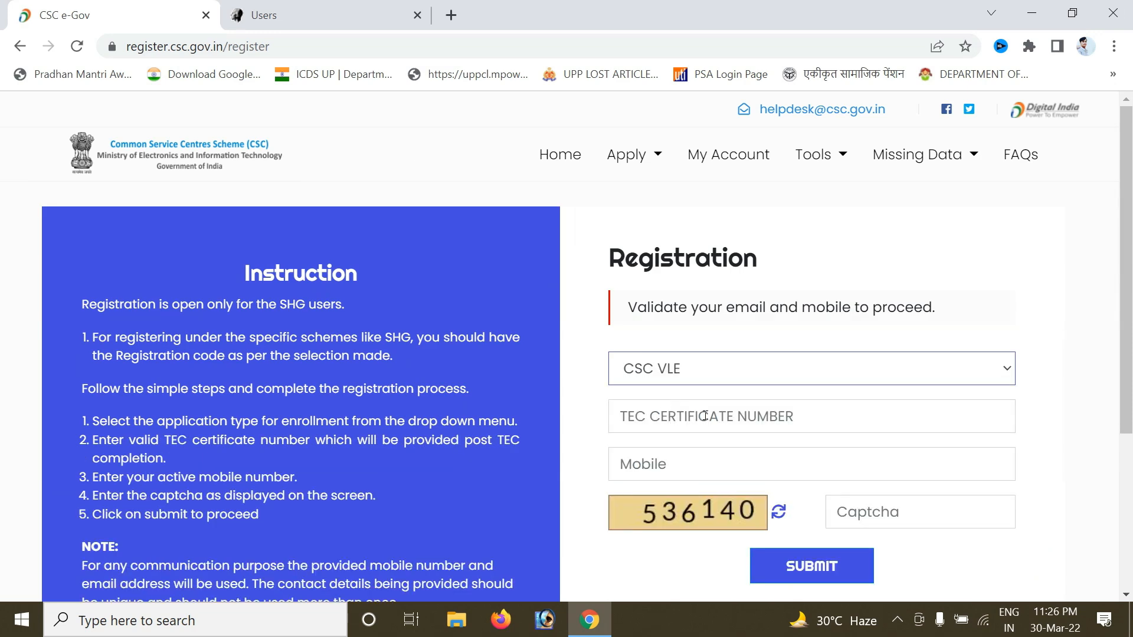
pyautogui.scroll(-2, 1131, 346)
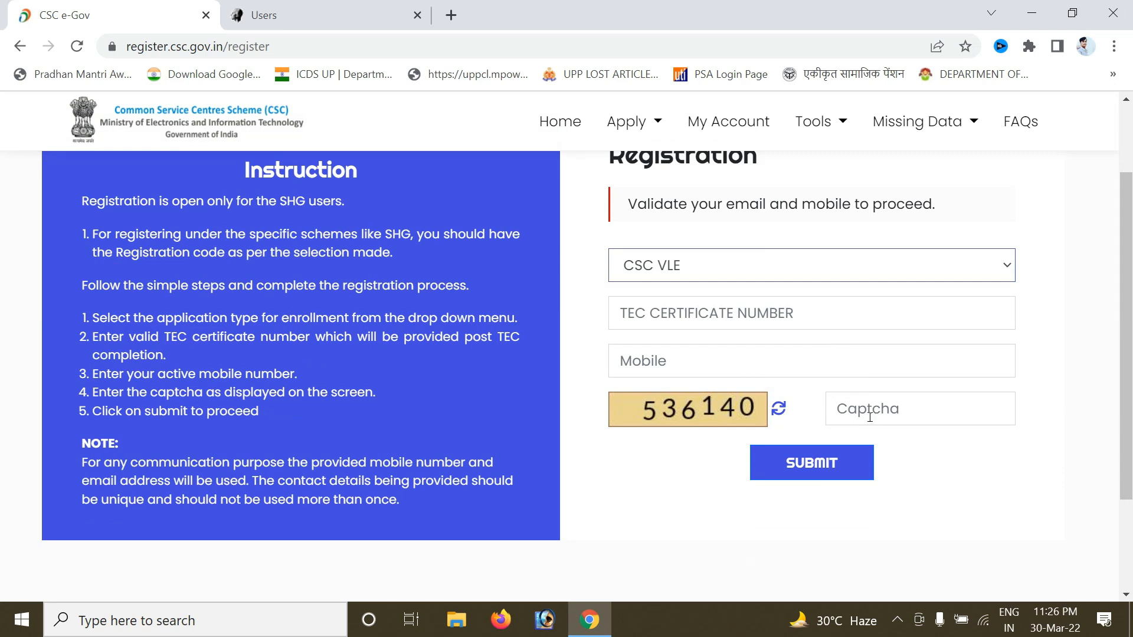
pyautogui.click(826, 465)
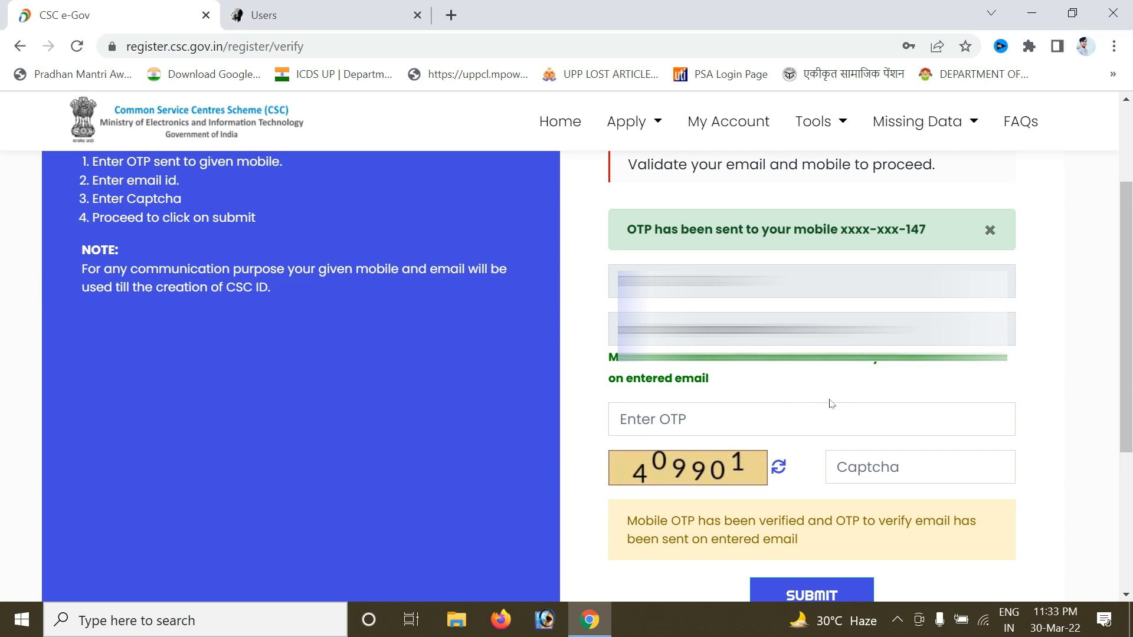
# Enter the mobile OTP and captcha and submit them for verification.
pyautogui.click(817, 415)
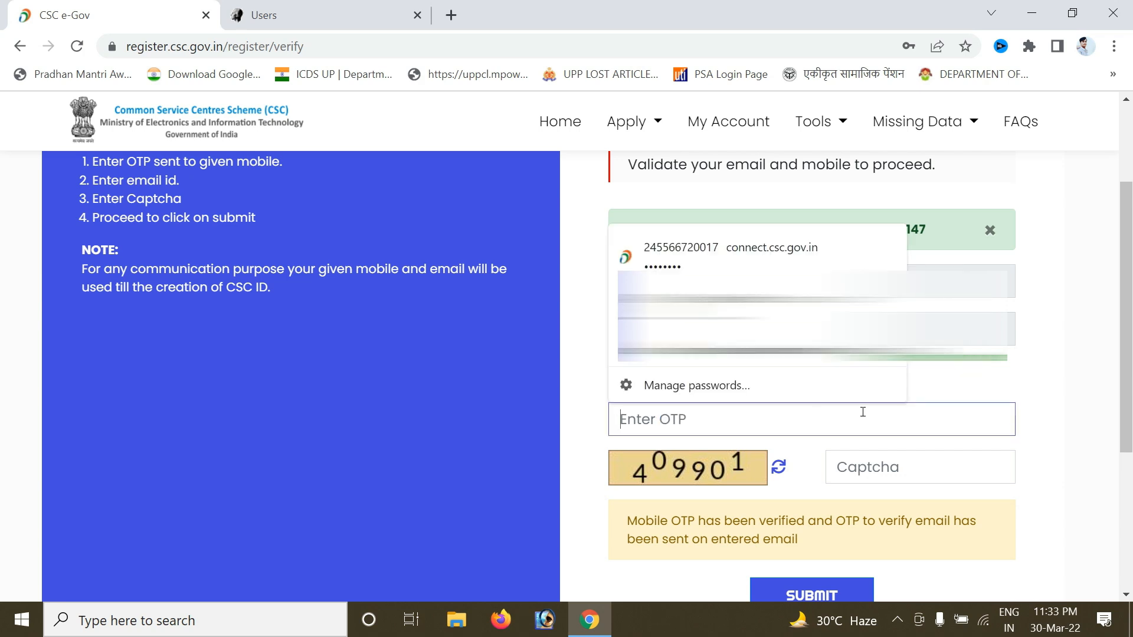
pyautogui.click(911, 476)
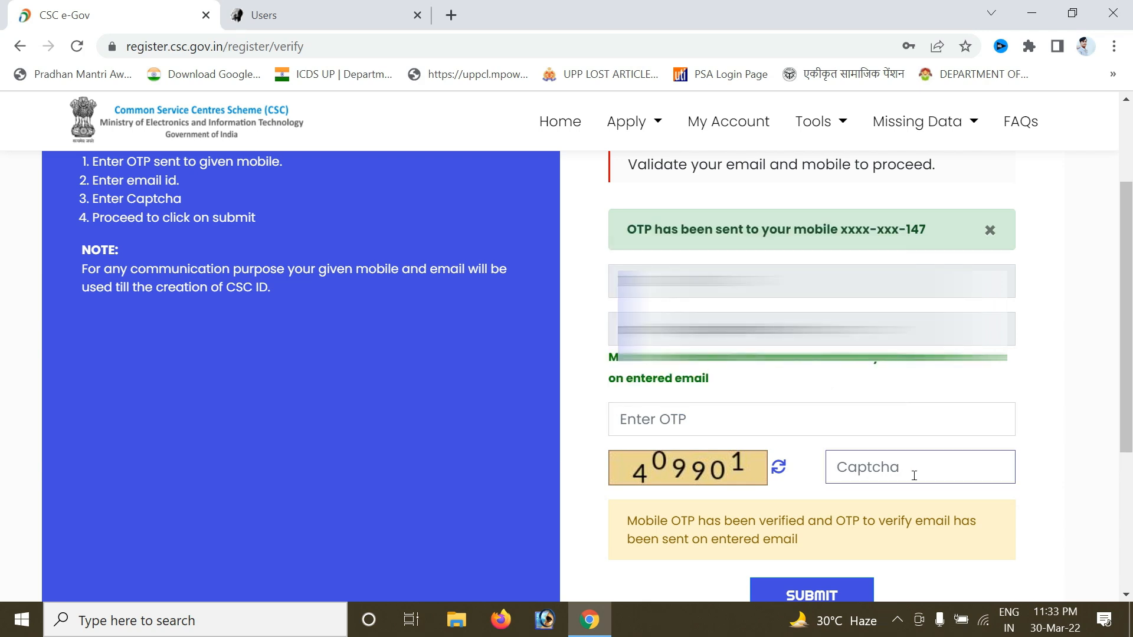
pyautogui.moveTo(1132, 374); pyautogui.dragTo(1130, 419)
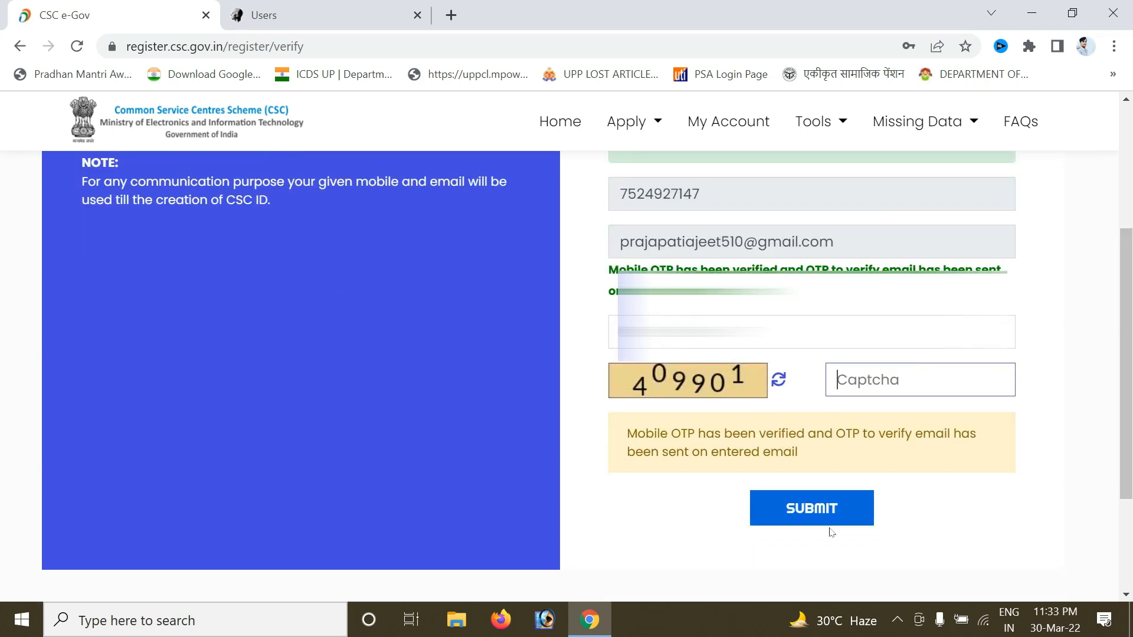
pyautogui.click(849, 513)
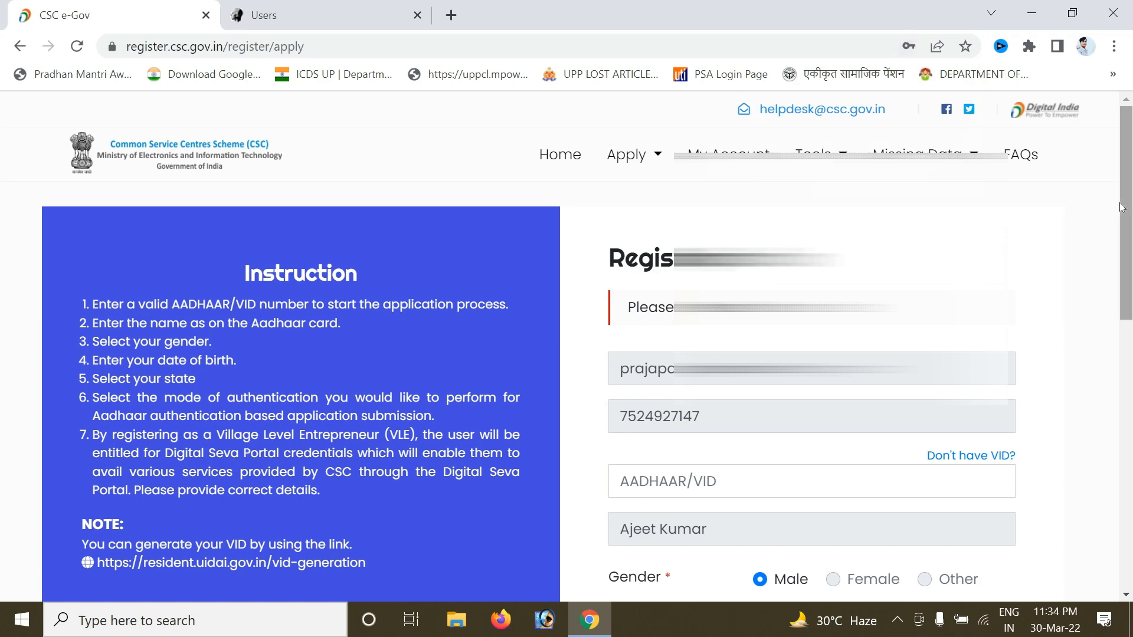
# Choose OTP as the Aadhaar authentication type, fill in the captcha and submit.
pyautogui.scroll(-1, 1130, 220)
pyautogui.moveTo(1132, 221); pyautogui.dragTo(1131, 245)
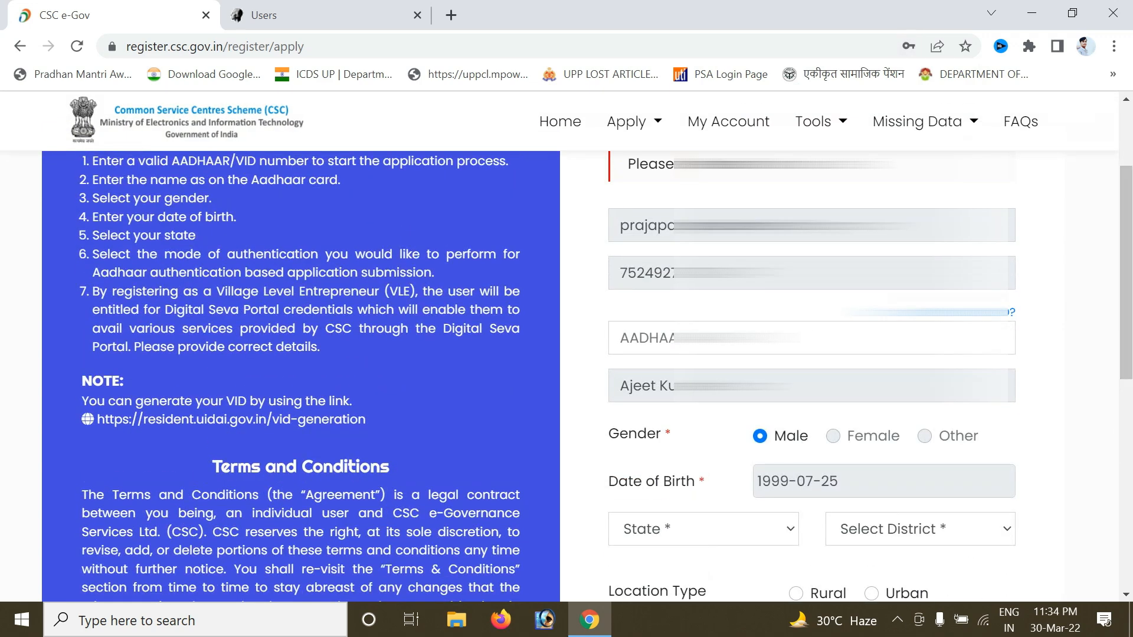
pyautogui.moveTo(1129, 308); pyautogui.dragTo(1129, 379)
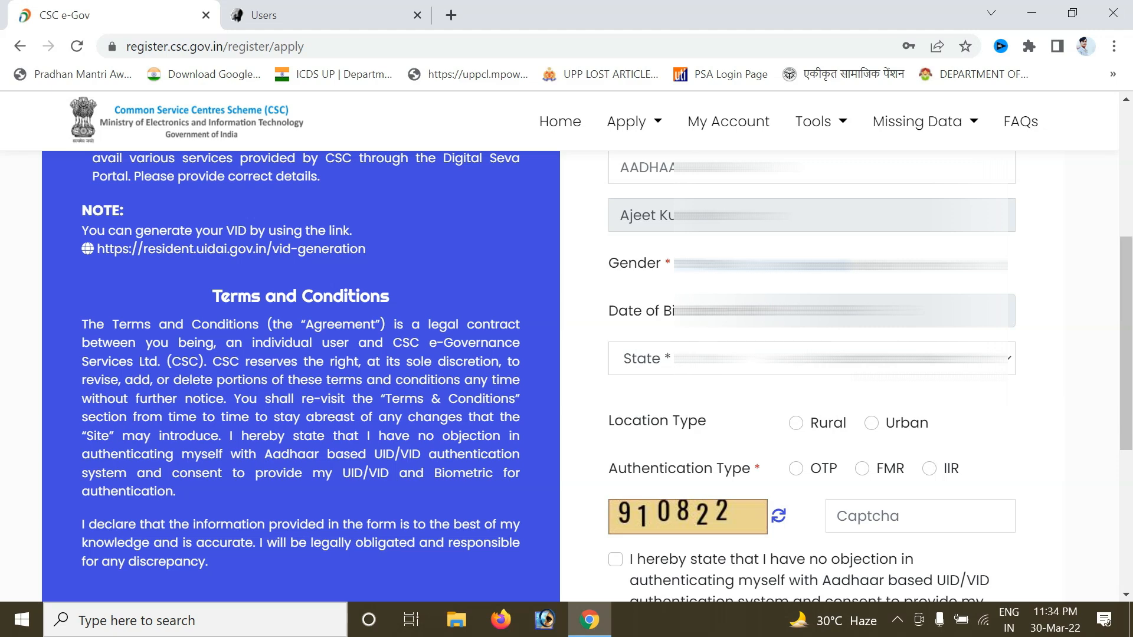
pyautogui.moveTo(660, 444); pyautogui.dragTo(707, 443)
pyautogui.click(714, 443)
pyautogui.click(798, 470)
pyautogui.scroll(-2, 1087, 412)
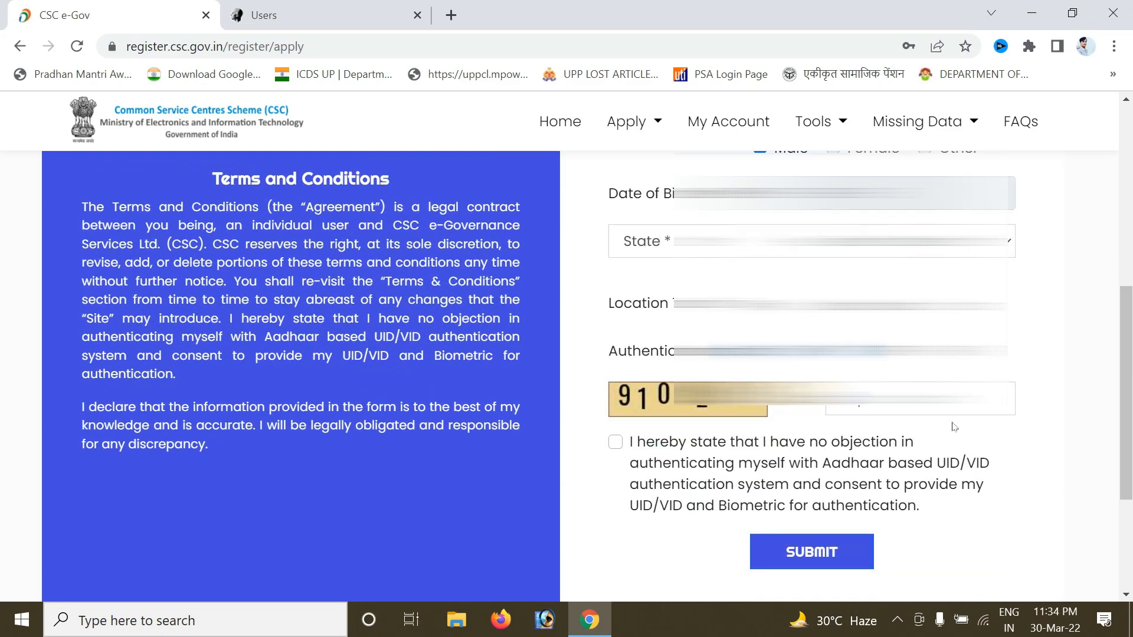
pyautogui.click(927, 410)
pyautogui.click(615, 457)
pyautogui.moveTo(617, 452); pyautogui.dragTo(664, 507)
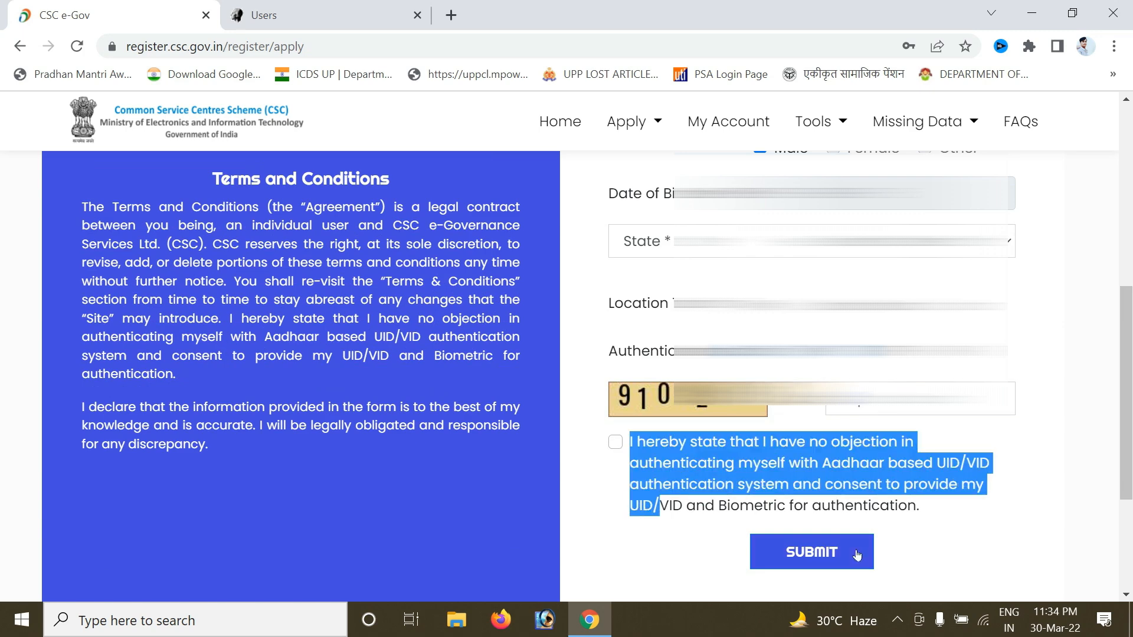
pyautogui.click(747, 557)
pyautogui.click(803, 550)
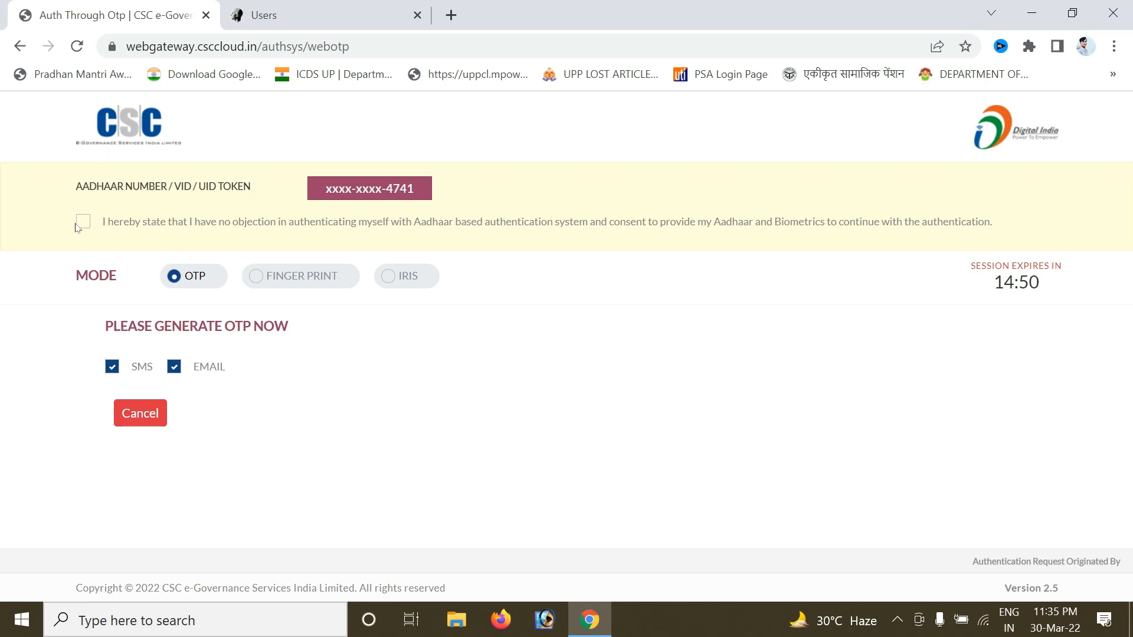
# Consent to Aadhaar authentication and request an OTP by SMS and email.
pyautogui.click(85, 228)
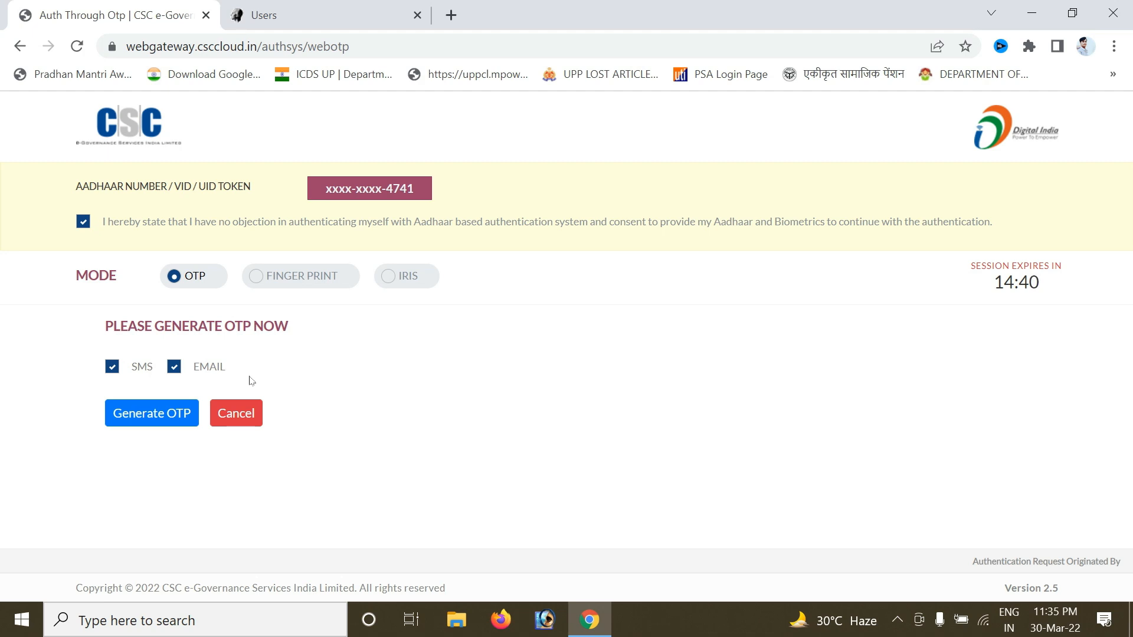
pyautogui.click(157, 417)
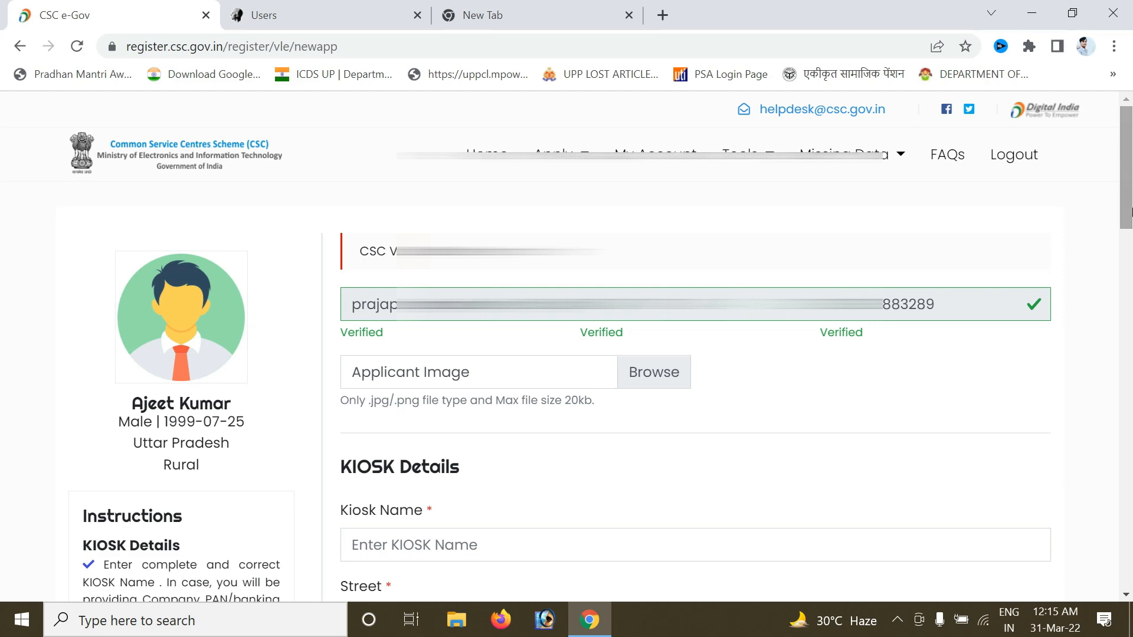
pyautogui.scroll(-4, 1062, 254)
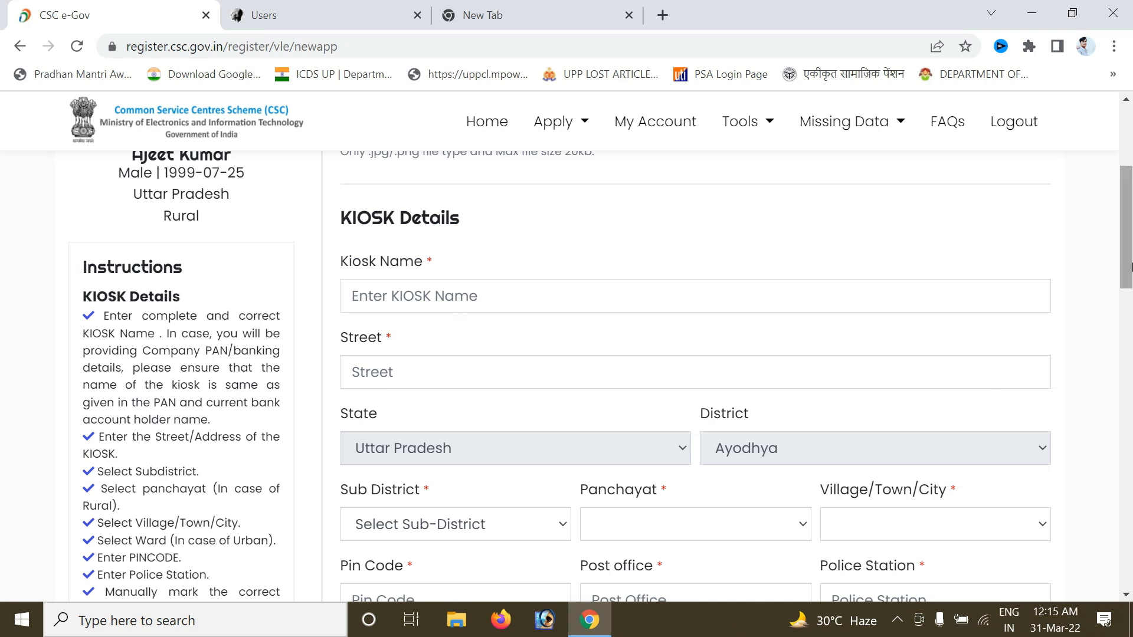
pyautogui.scroll(-3, 1130, 324)
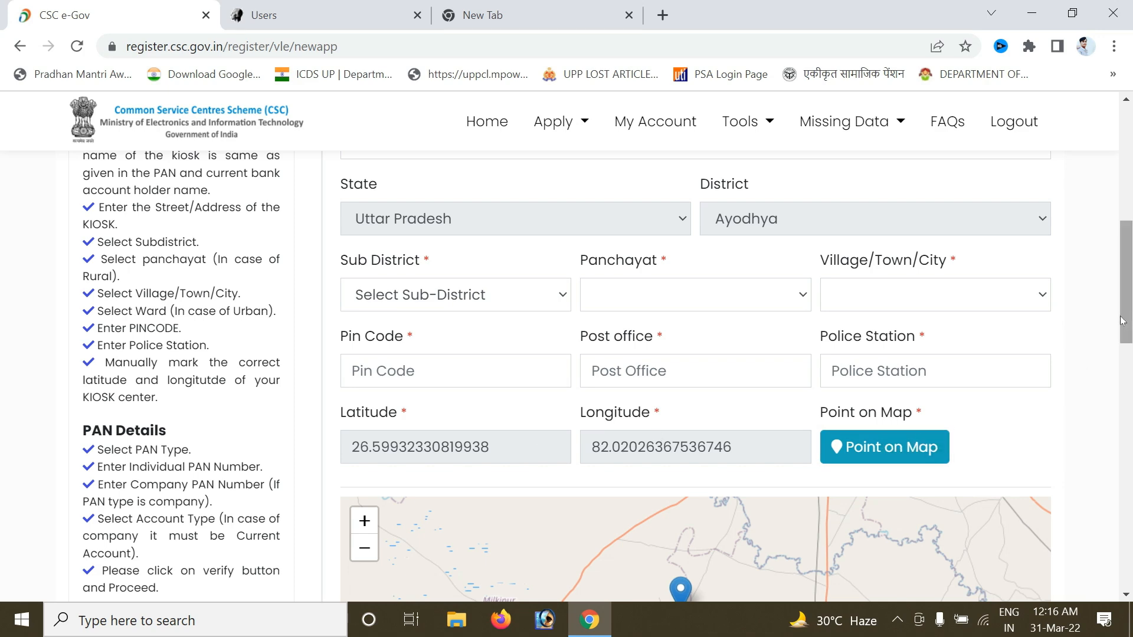
pyautogui.scroll(-3, 1056, 377)
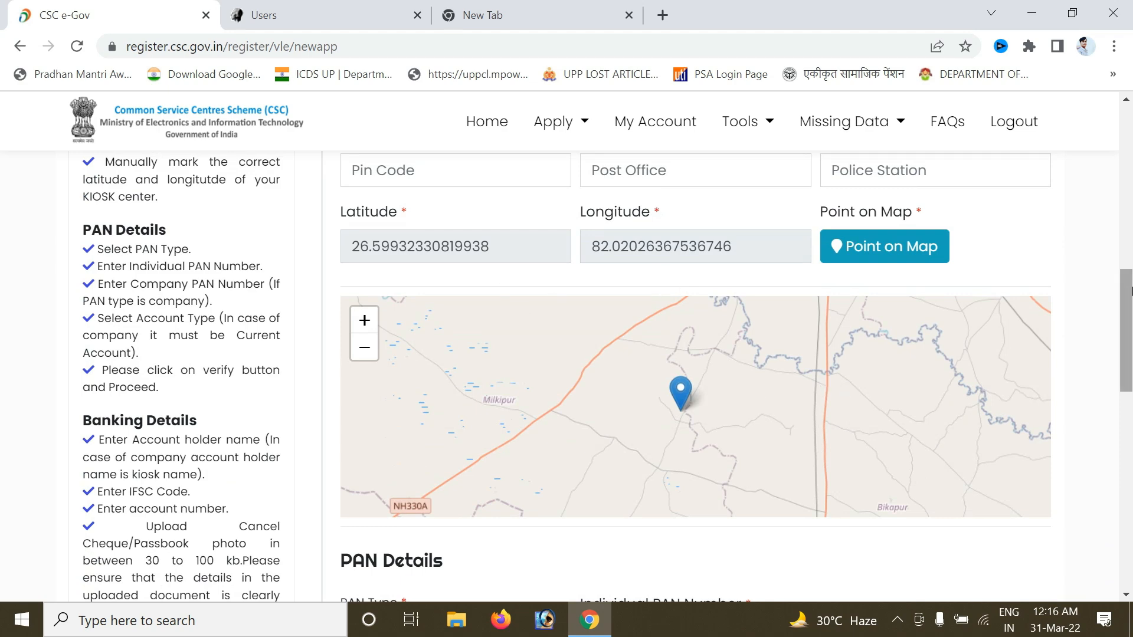
pyautogui.scroll(-4, 1127, 291)
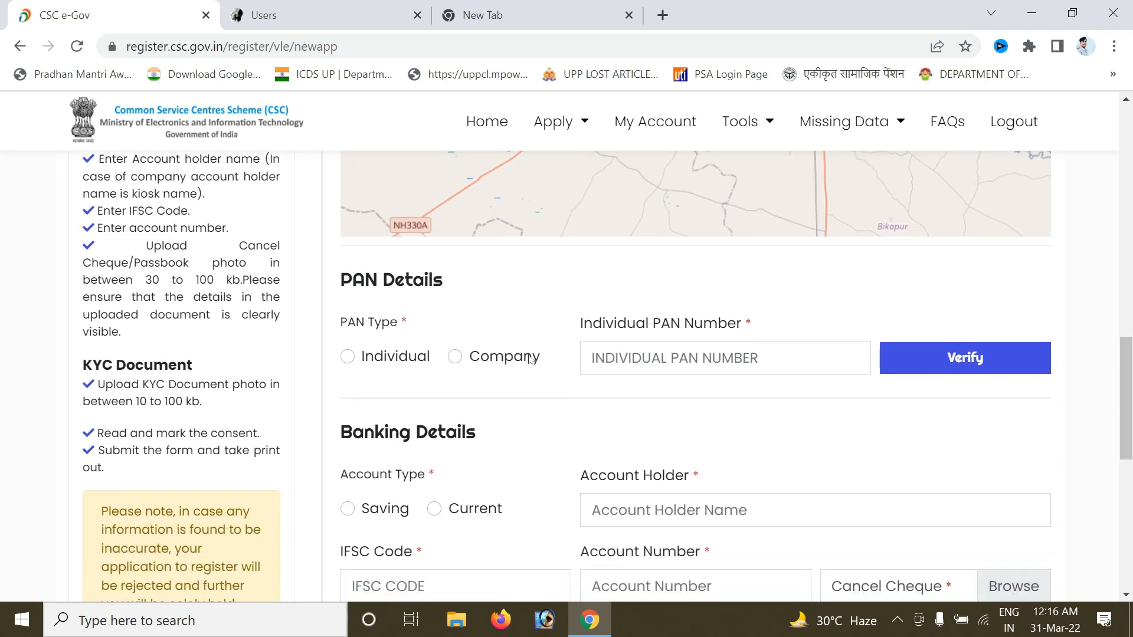
pyautogui.moveTo(561, 390); pyautogui.dragTo(443, 398)
pyautogui.click(431, 374)
pyautogui.click(720, 359)
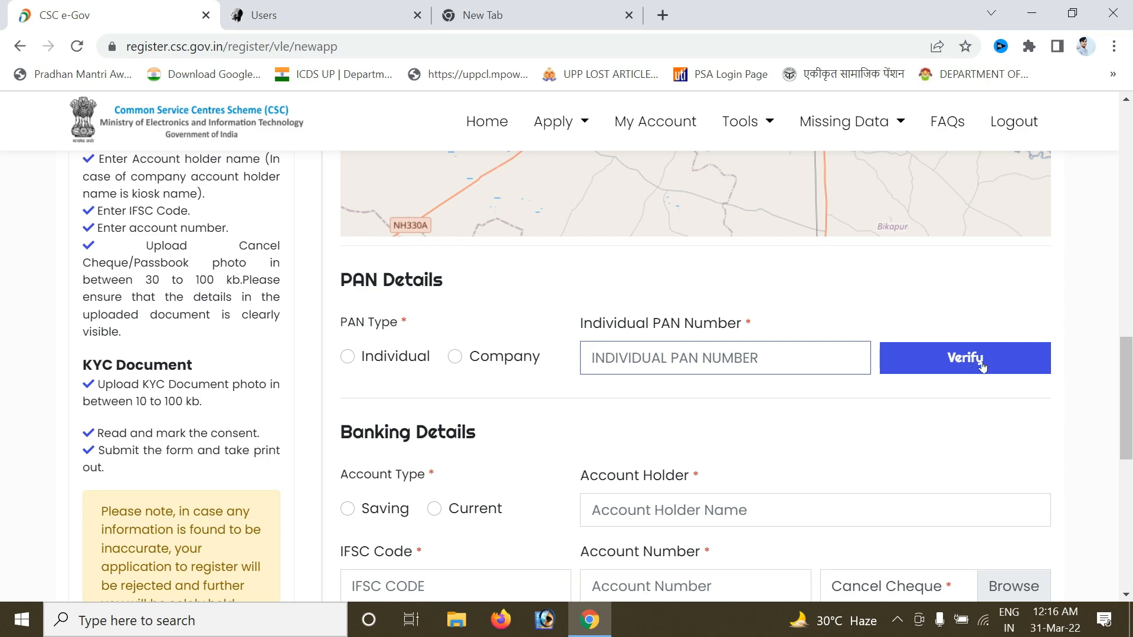
pyautogui.moveTo(1130, 400); pyautogui.dragTo(1132, 456)
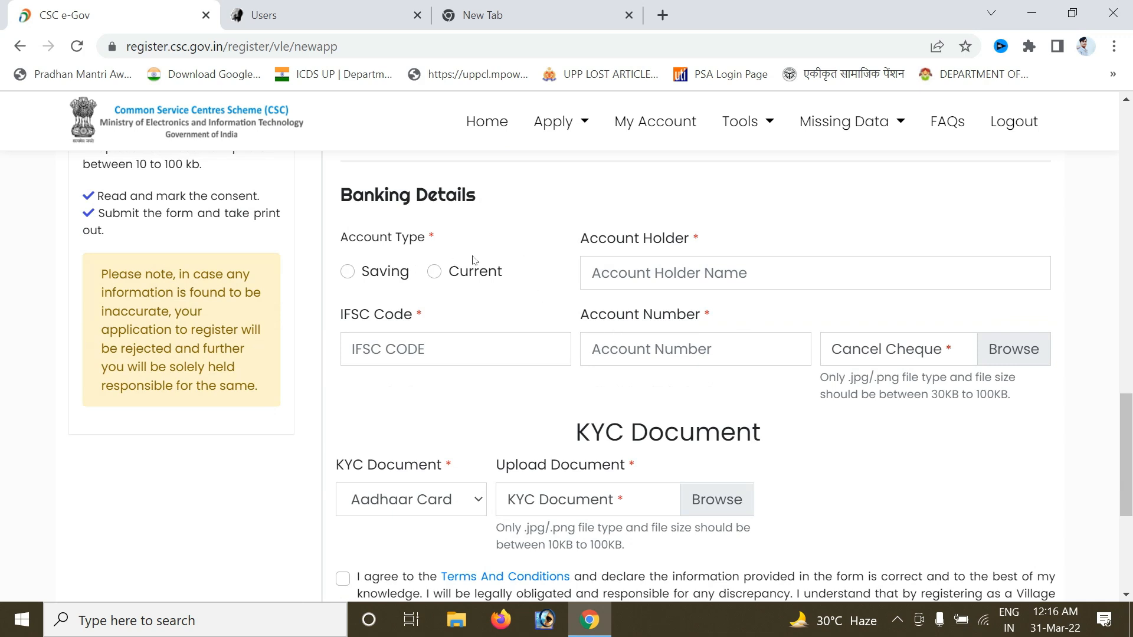
pyautogui.moveTo(449, 264); pyautogui.dragTo(480, 289)
pyautogui.click(480, 289)
pyautogui.moveTo(1128, 422); pyautogui.dragTo(1128, 470)
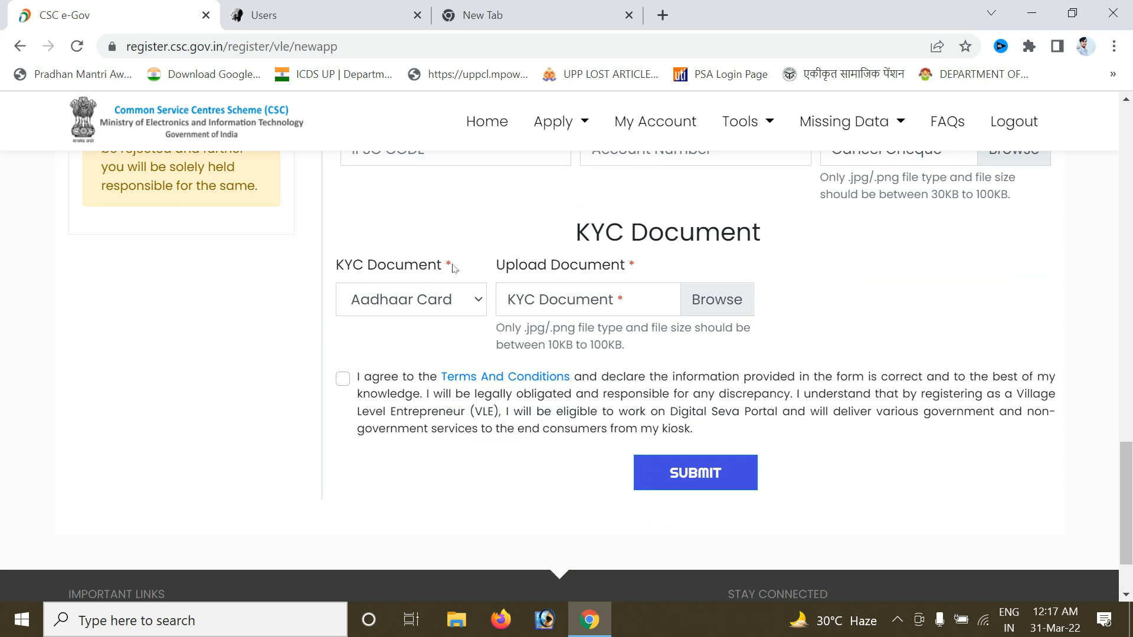
# Keep Aadhaar Card as the KYC document type.
pyautogui.click(439, 295)
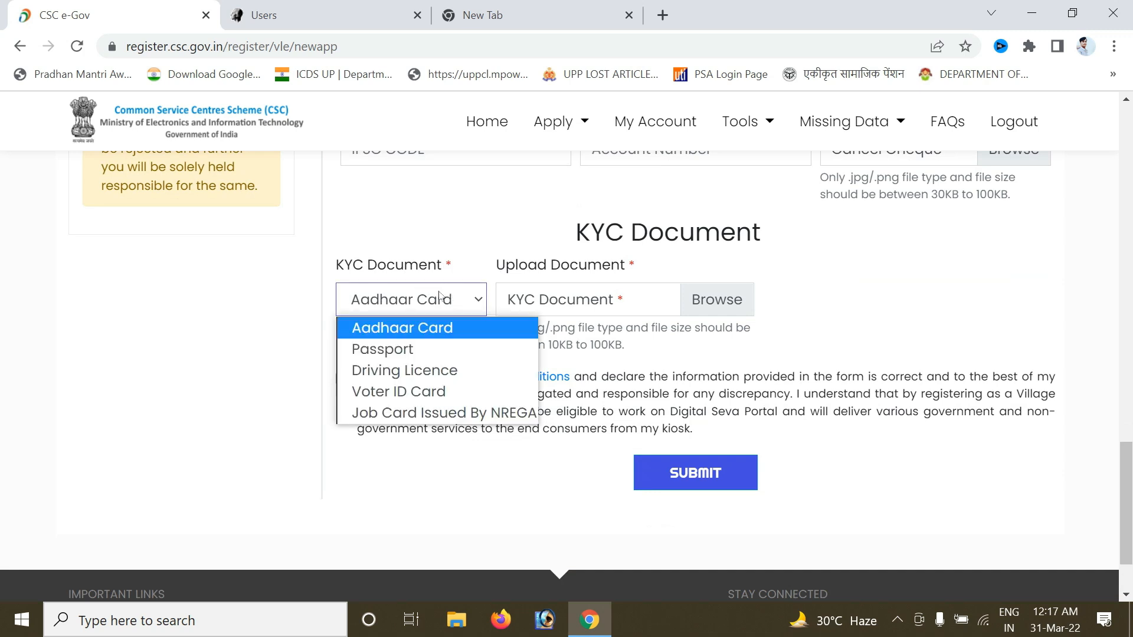
pyautogui.click(427, 330)
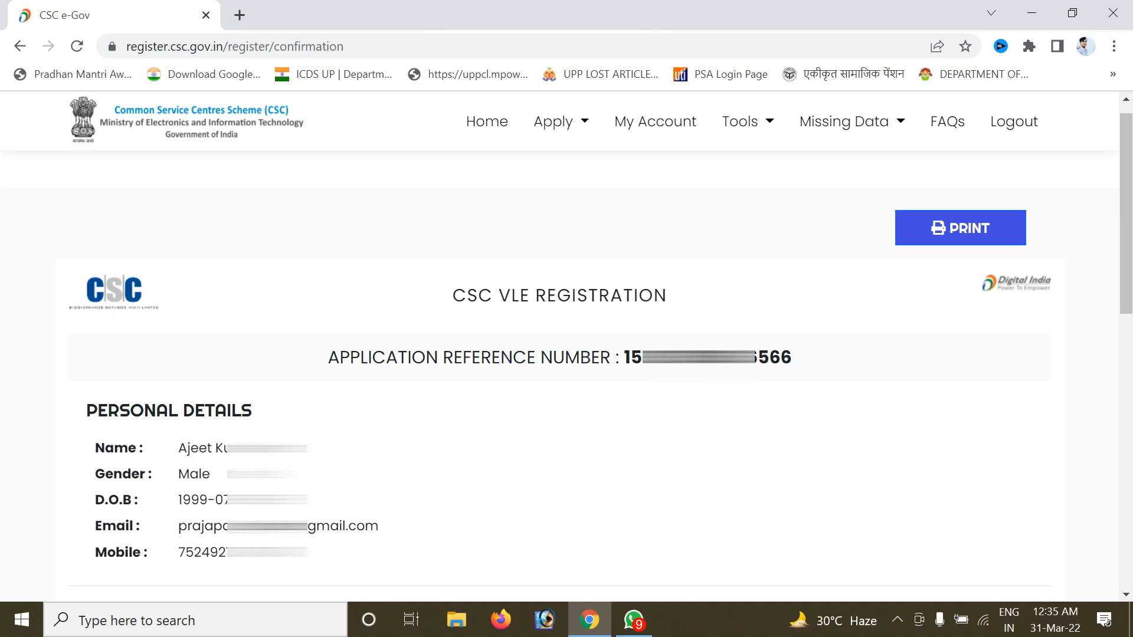
# Select and copy the application reference number from the confirmation page.
pyautogui.tripleClick(559, 357)
pyautogui.click(559, 357)
pyautogui.tripleClick(708, 357)
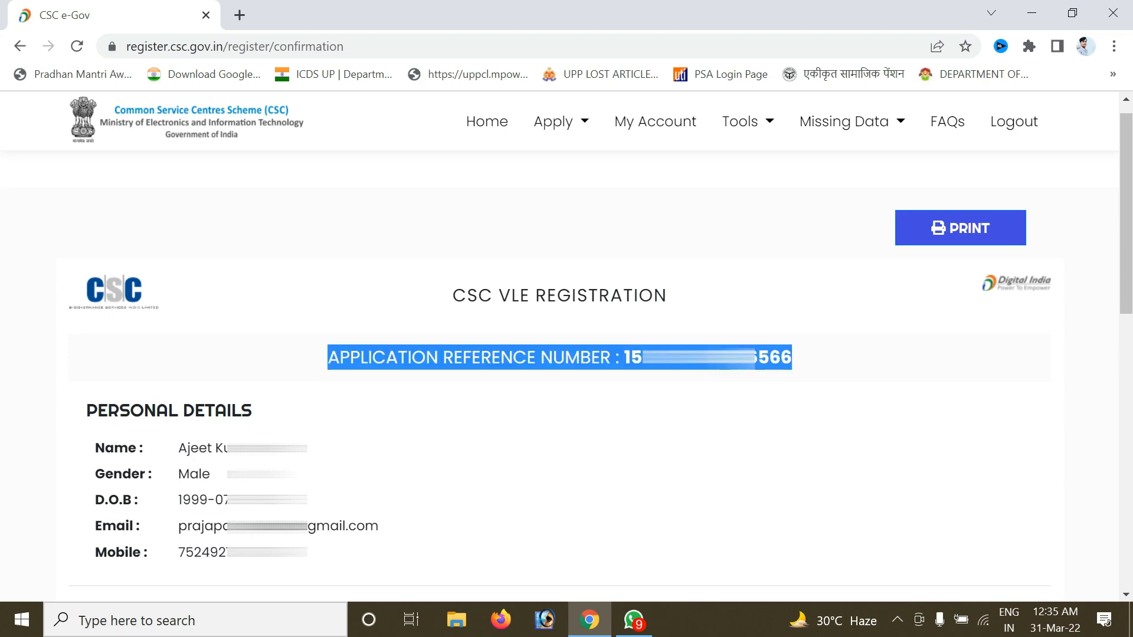
pyautogui.doubleClick(708, 357)
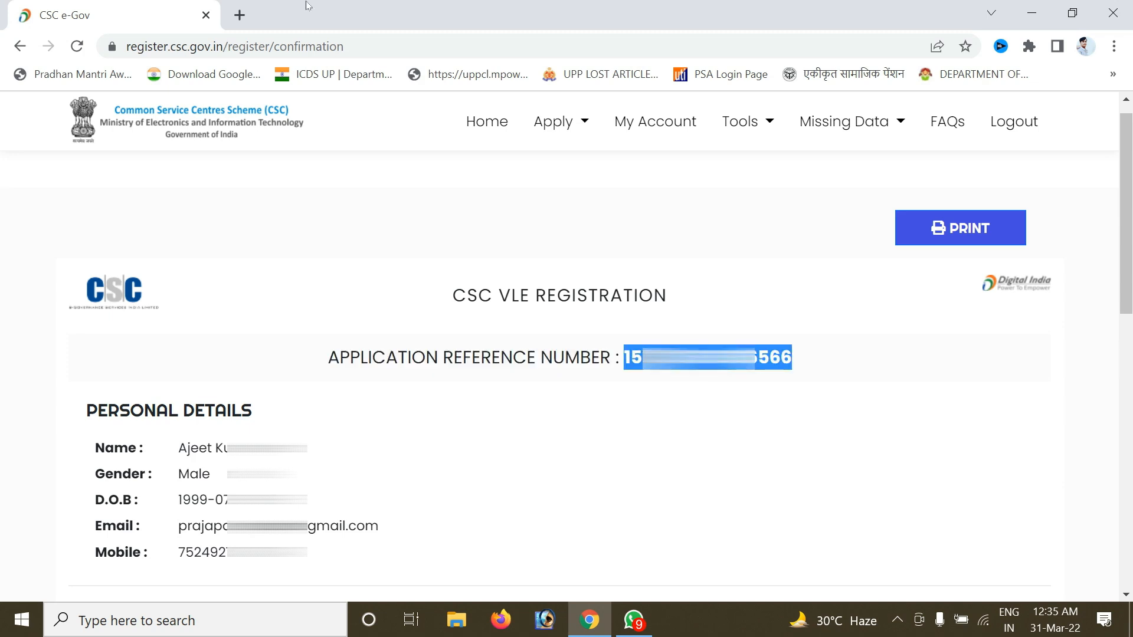
# Load register.csc.gov.in in a new browser tab.
pyautogui.click(239, 15)
pyautogui.click(227, 43)
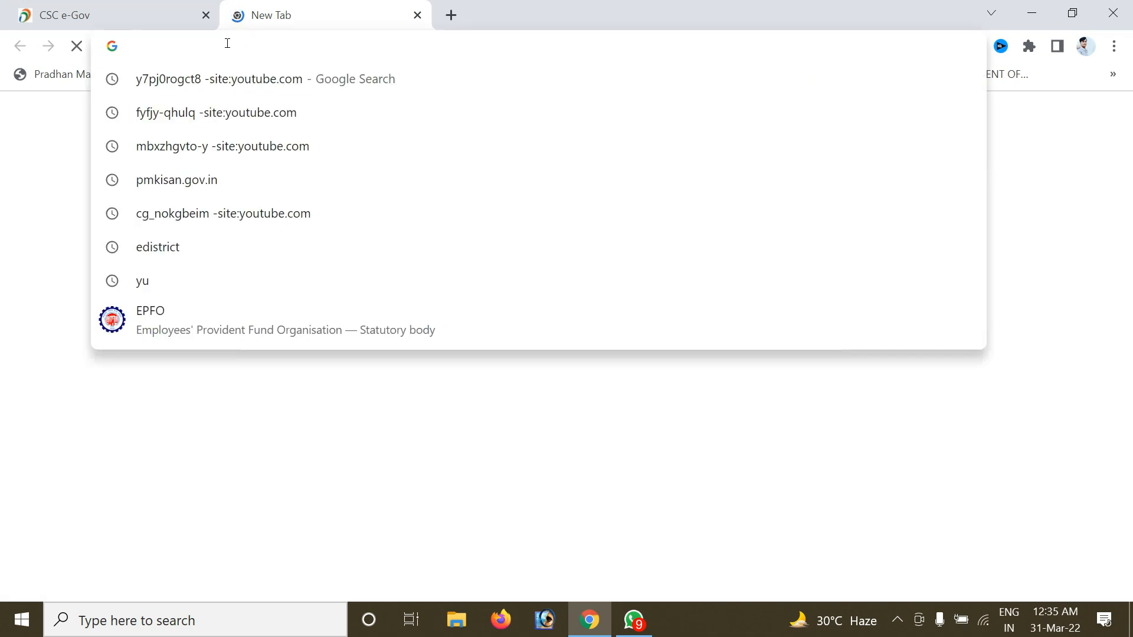
pyautogui.write('re')
pyautogui.press('Return')
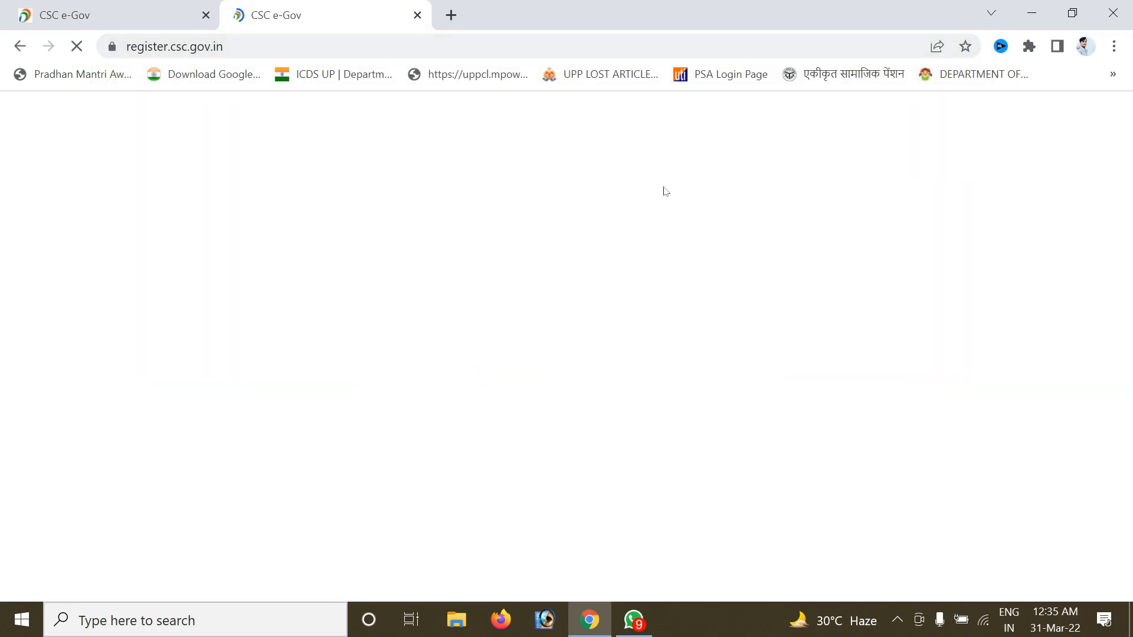
# Go to the Status Check page from the Apply menu.
pyautogui.click(626, 160)
pyautogui.click(627, 164)
pyautogui.click(627, 167)
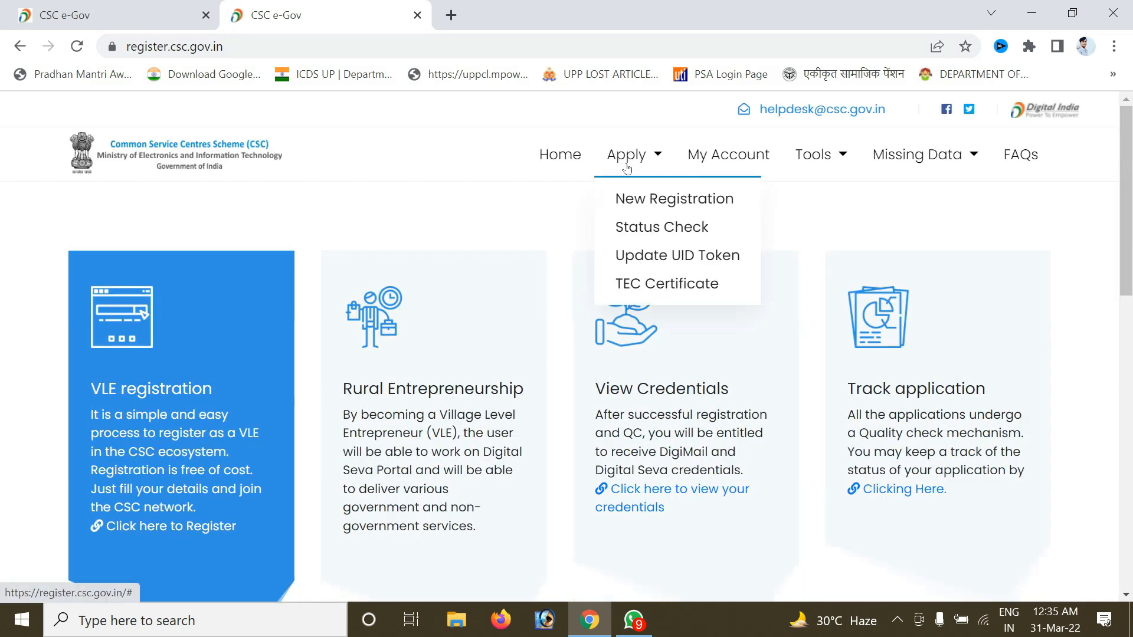
pyautogui.click(651, 229)
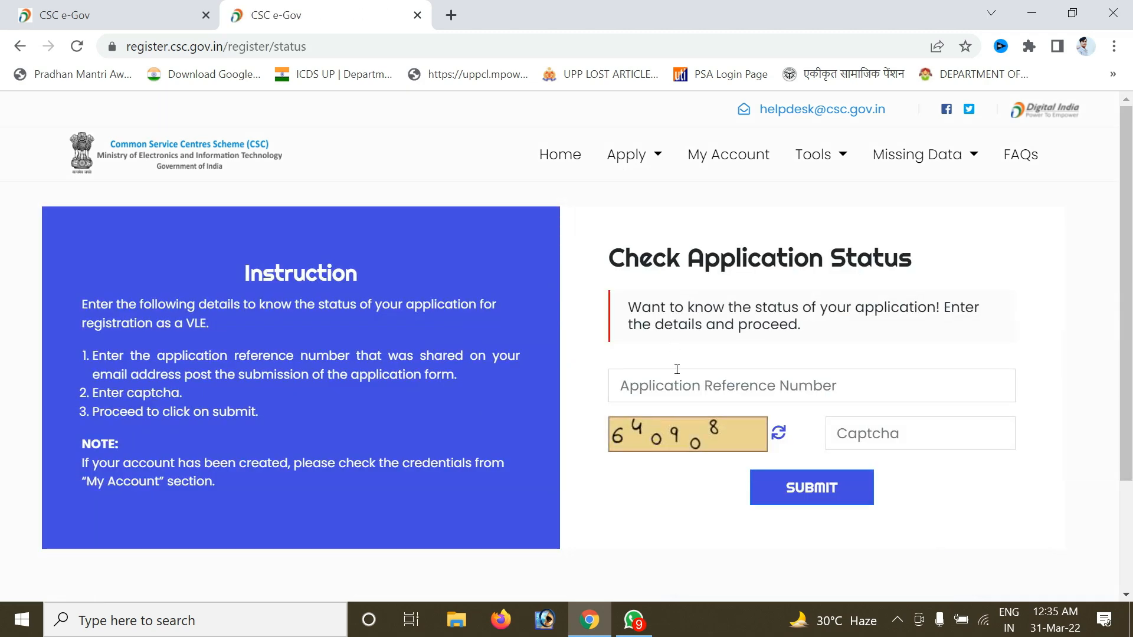
# Look up the VLE registration status with the reference number and captcha, then open a new tab.
pyautogui.click(677, 372)
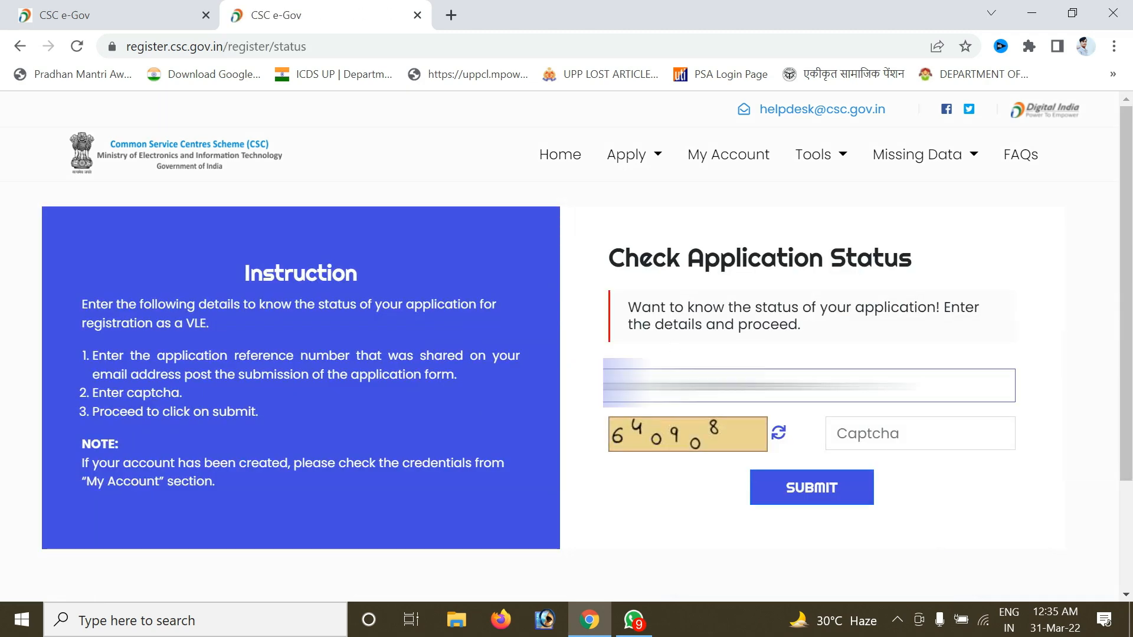
pyautogui.click(912, 440)
pyautogui.write('64090')
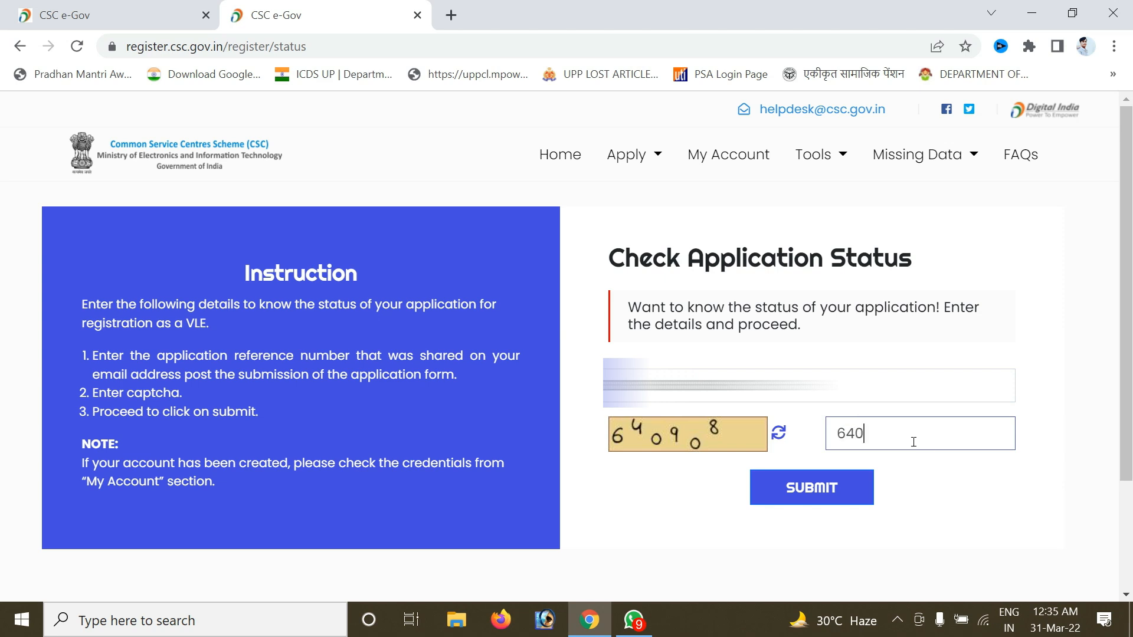
pyautogui.write('8')
pyautogui.click(847, 480)
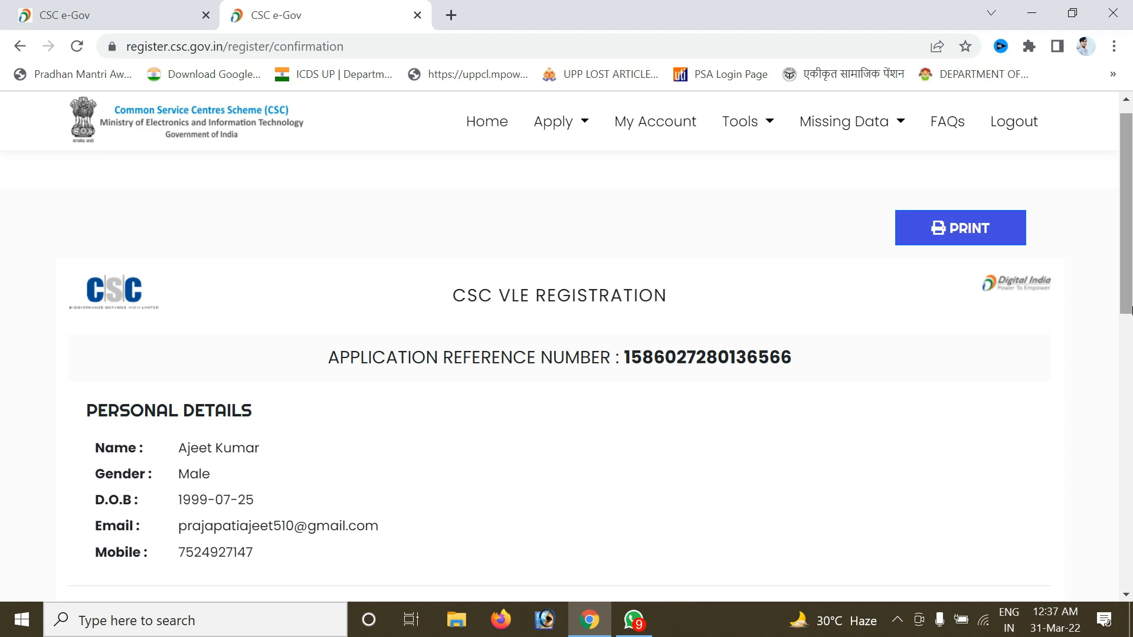
pyautogui.scroll(1, 1130, 290)
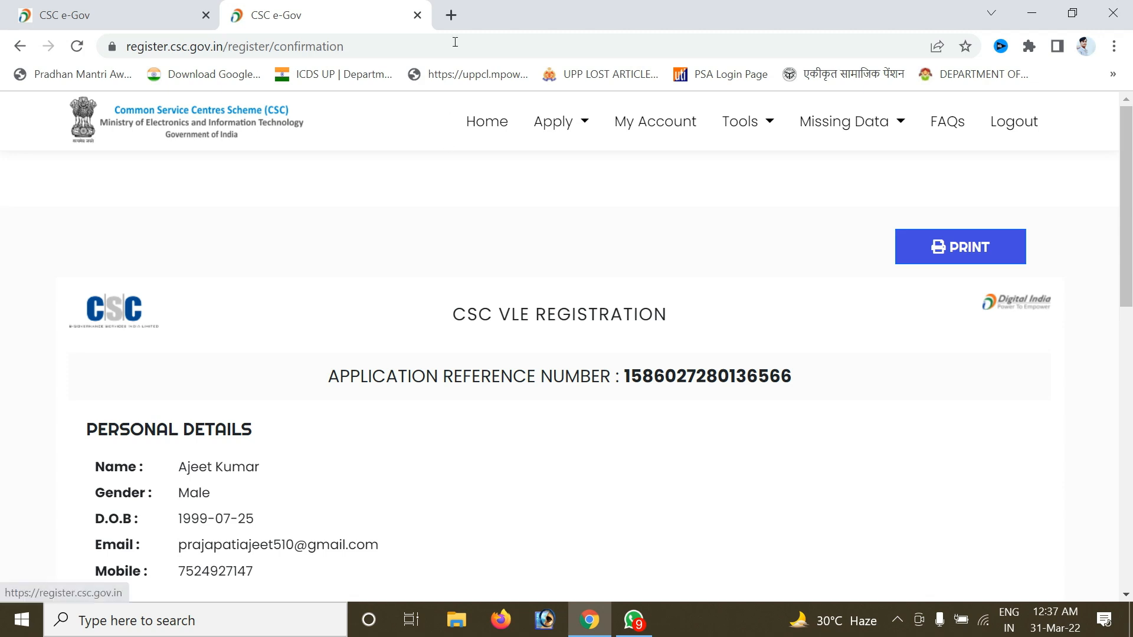
pyautogui.hotkey('ctrl', 't')
# Navigate the new tab to the autocompleted digitalseva.csc.gov.in address.
pyautogui.click(436, 42)
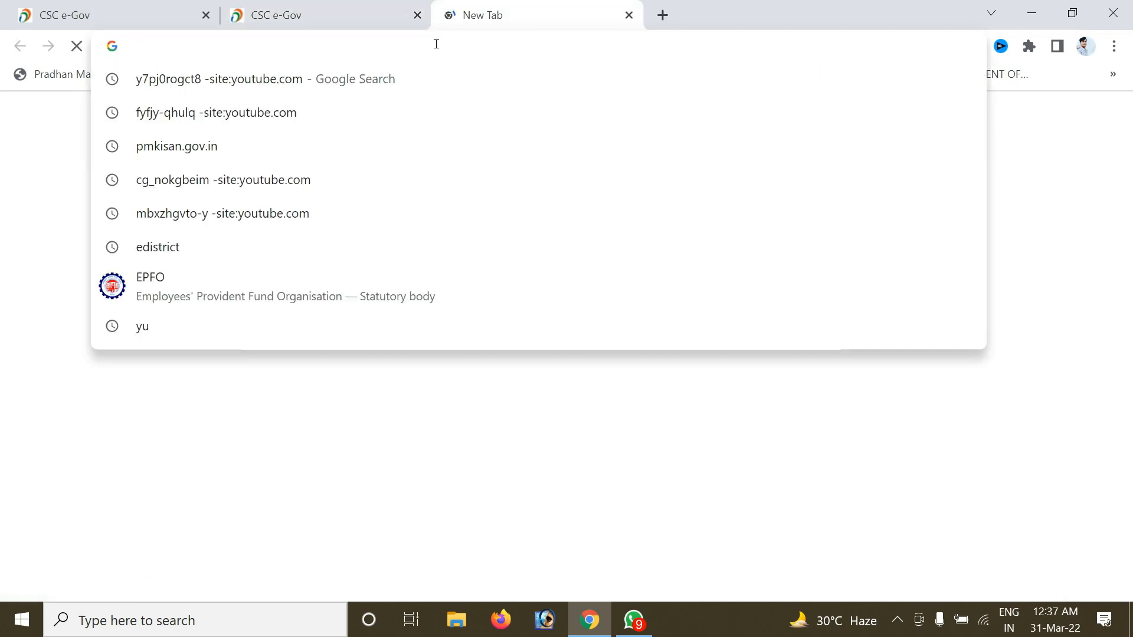
pyautogui.write('digitalseva.csc.gov.in')
pyautogui.press('Return')
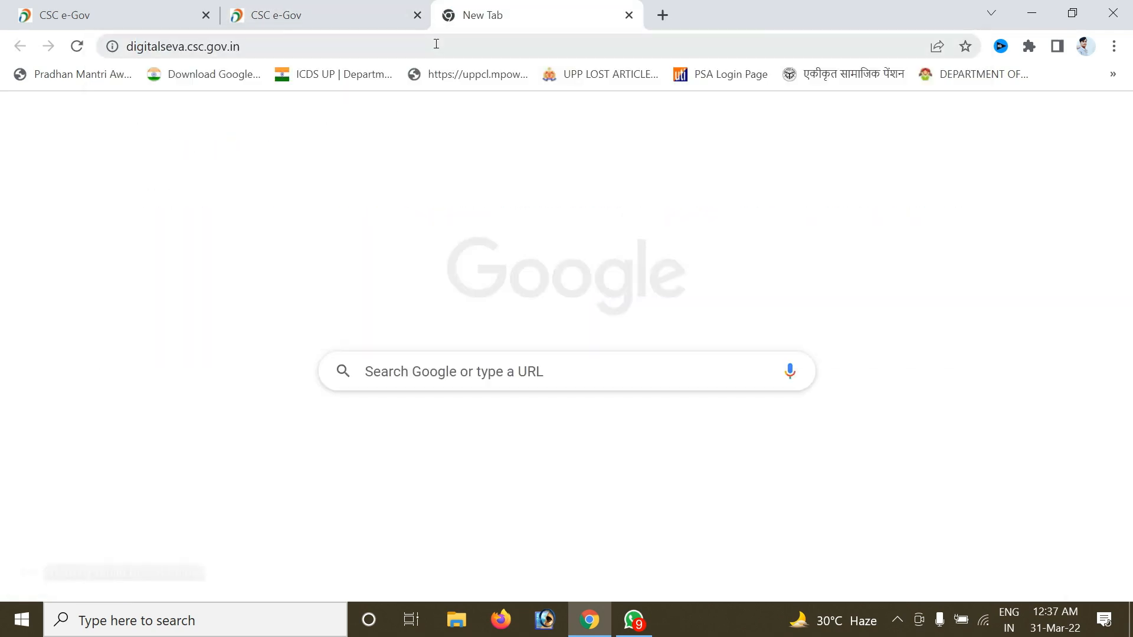